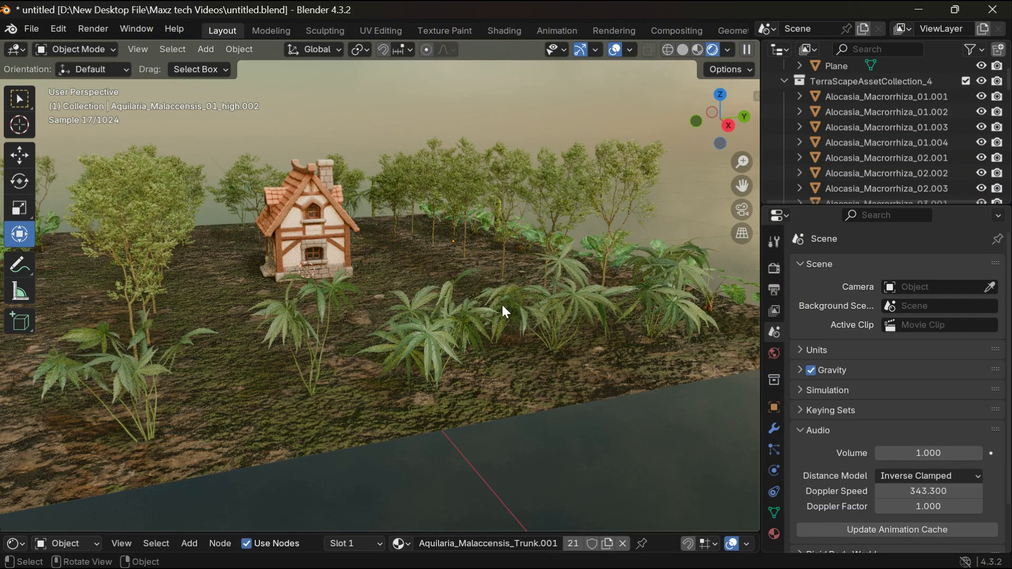
{"action": "scroll", "coordinate": [498, 314], "scroll_direction": "up", "scroll_amount": 5}
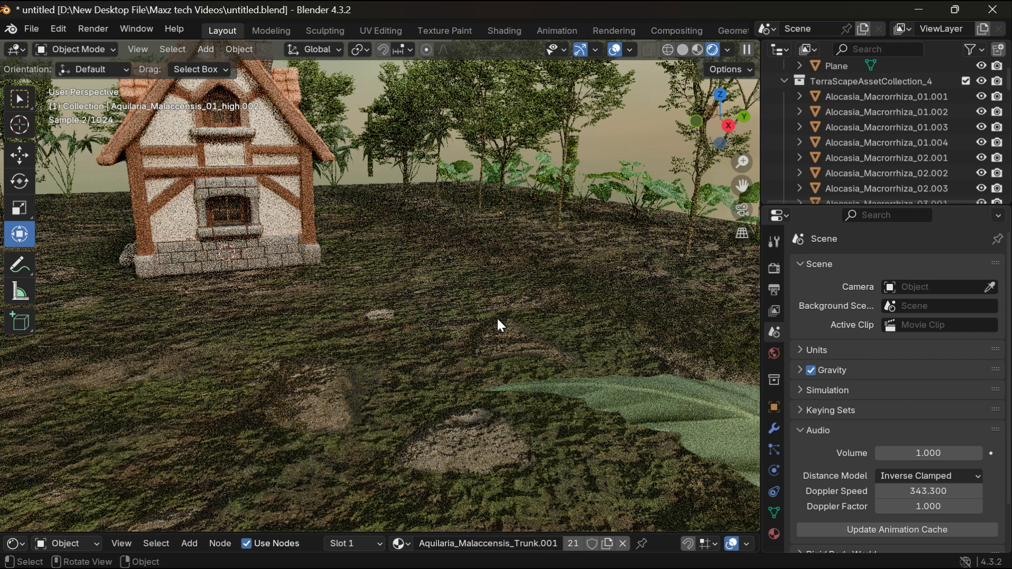
{"action": "left_click_drag", "start_coordinate": [741, 186], "coordinate": [759, 243]}
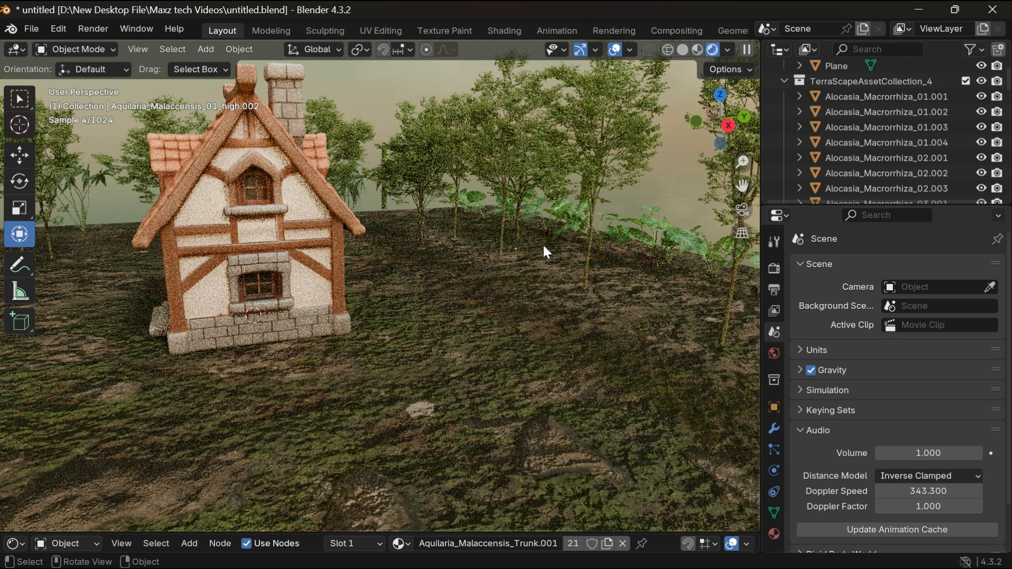
{"action": "scroll", "coordinate": [542, 242], "scroll_direction": "down", "scroll_amount": 5}
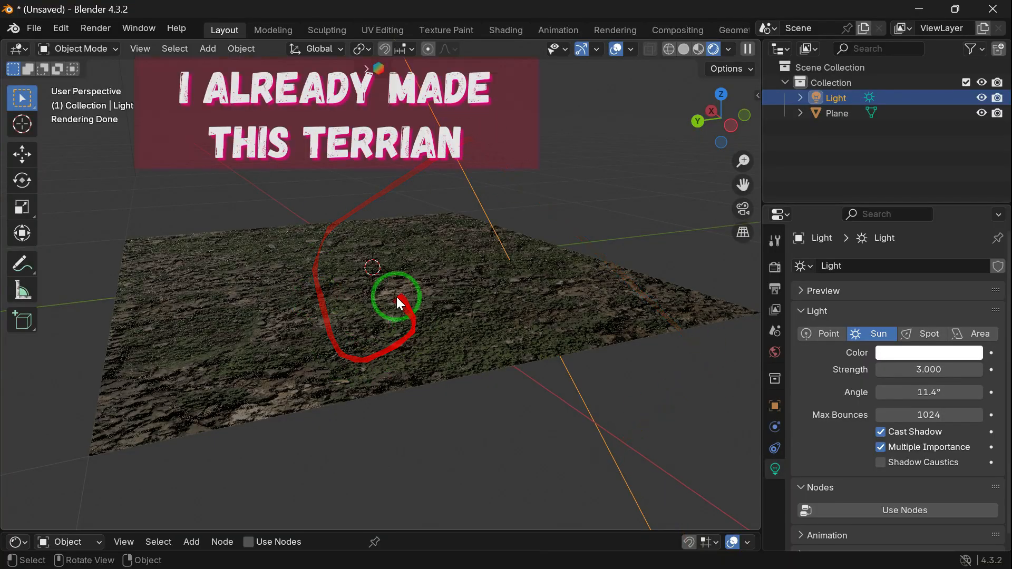
Step: Switch the viewport to Material Preview shading and inspect the textured terrain plane
{"action": "left_click_drag", "start_coordinate": [741, 115], "coordinate": [702, 134]}
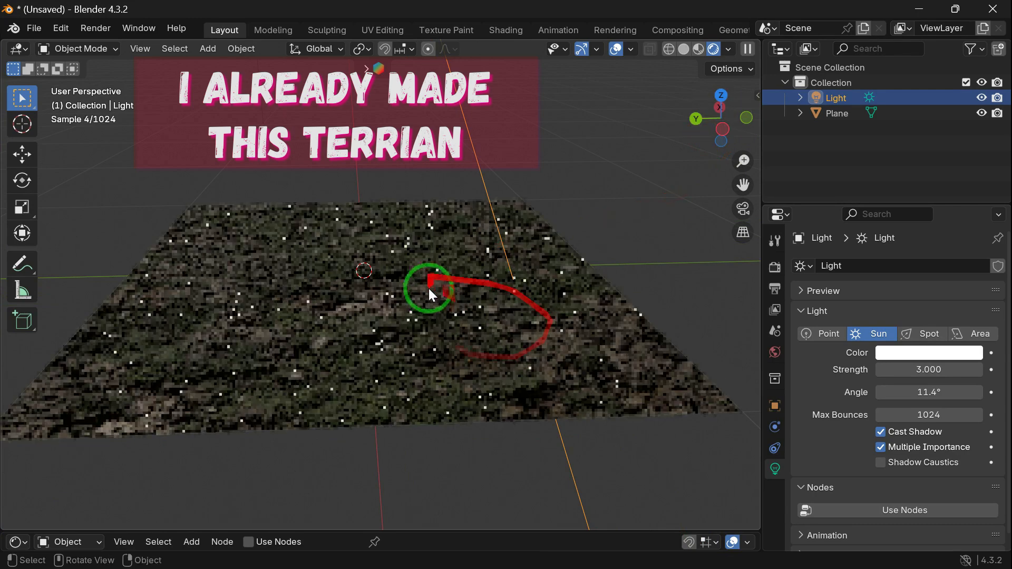
{"action": "scroll", "coordinate": [433, 297], "scroll_direction": "up", "scroll_amount": 3}
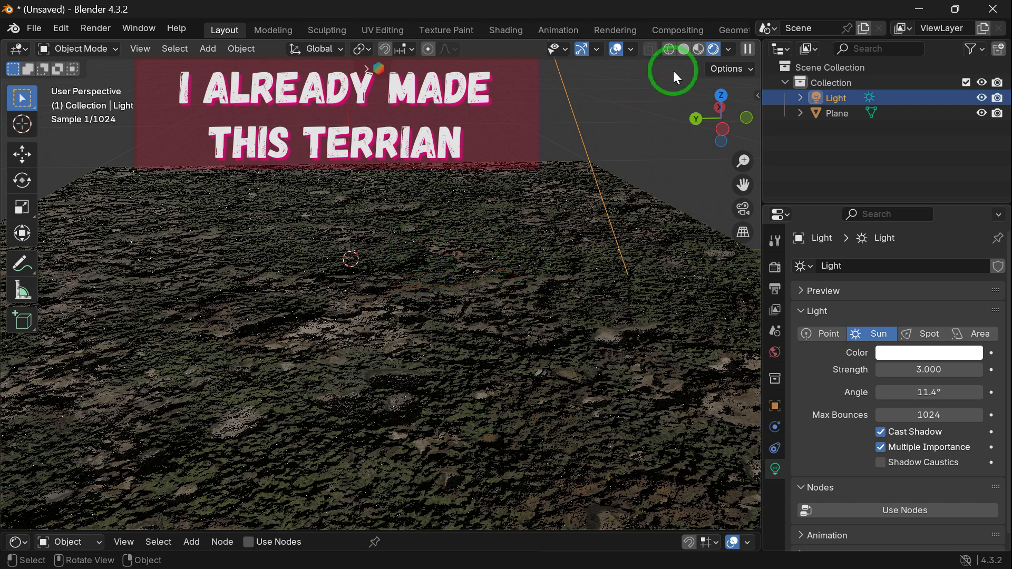
{"action": "left_click", "coordinate": [703, 49]}
{"action": "left_click_drag", "start_coordinate": [723, 135], "coordinate": [635, 229]}
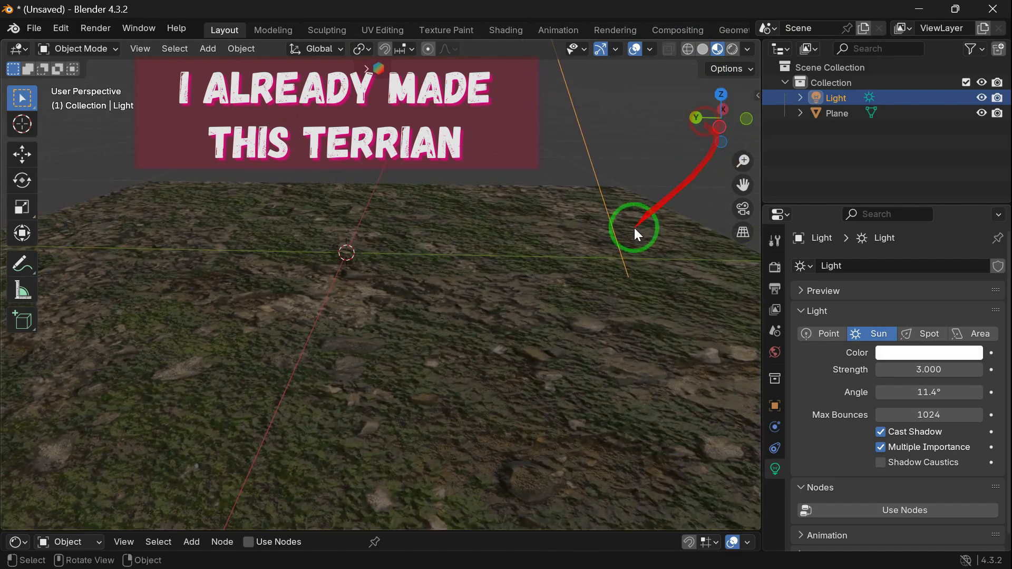
{"action": "scroll", "coordinate": [634, 228], "scroll_direction": "down", "scroll_amount": 2}
{"action": "scroll", "coordinate": [634, 228], "scroll_direction": "up", "scroll_amount": 1}
{"action": "scroll", "coordinate": [633, 227], "scroll_direction": "down", "scroll_amount": 1}
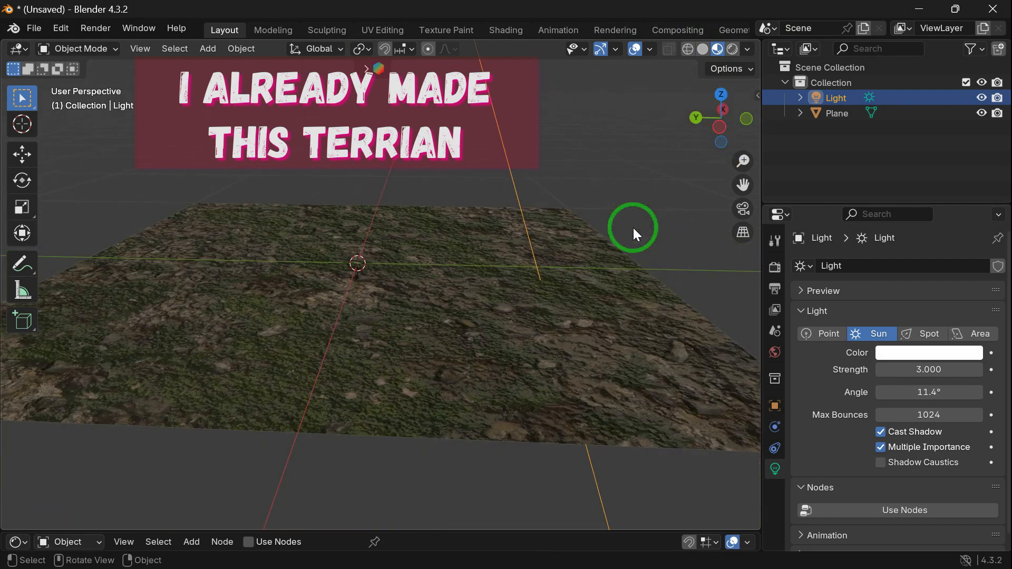
{"action": "left_click_drag", "start_coordinate": [738, 119], "coordinate": [783, 184]}
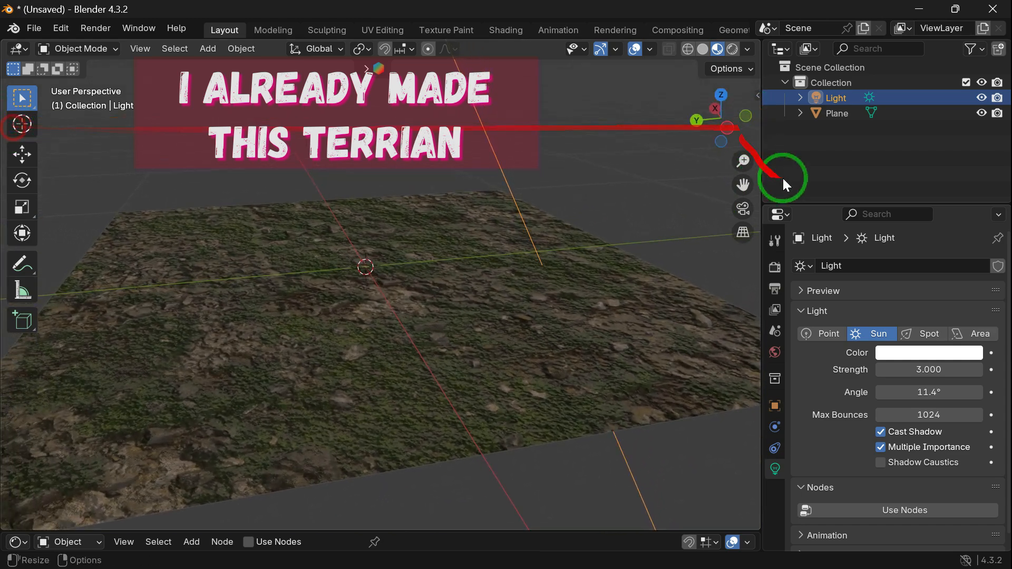
Step: Open the TerraScape asset library and look through its plant and tree models
{"action": "left_click", "coordinate": [660, 143]}
{"action": "key", "text": "n"}
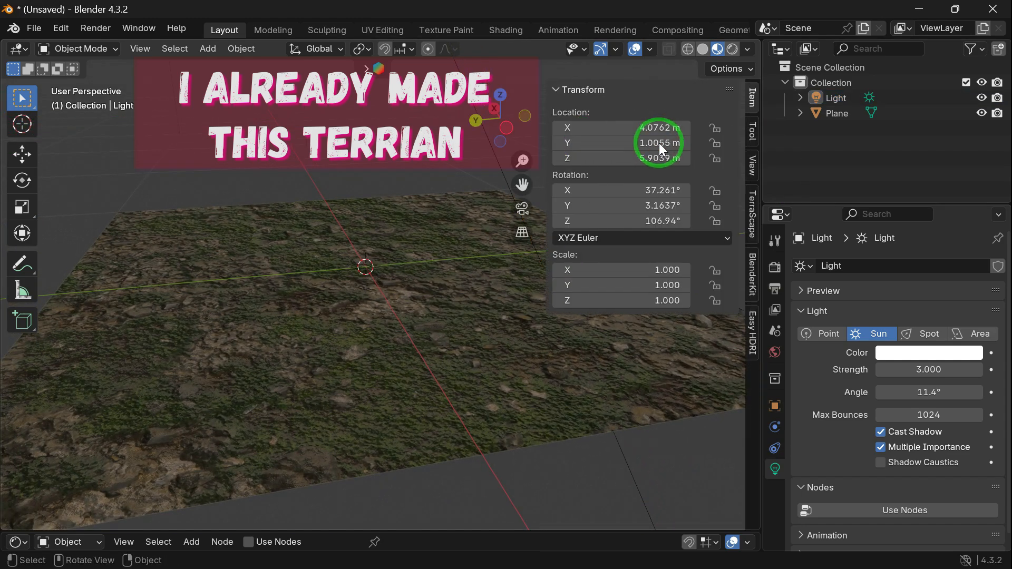
{"action": "left_click", "coordinate": [751, 223]}
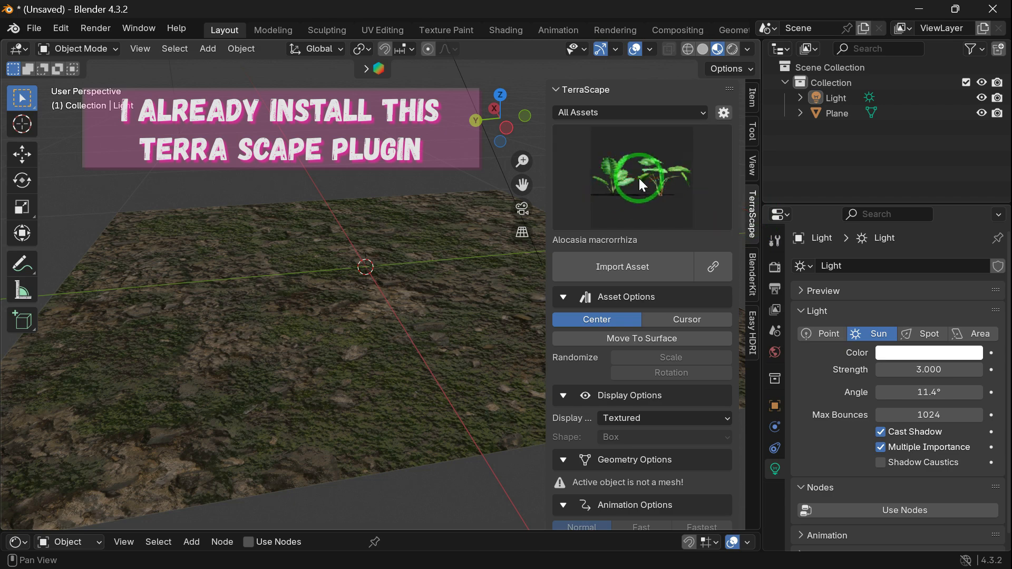
{"action": "left_click", "coordinate": [615, 204]}
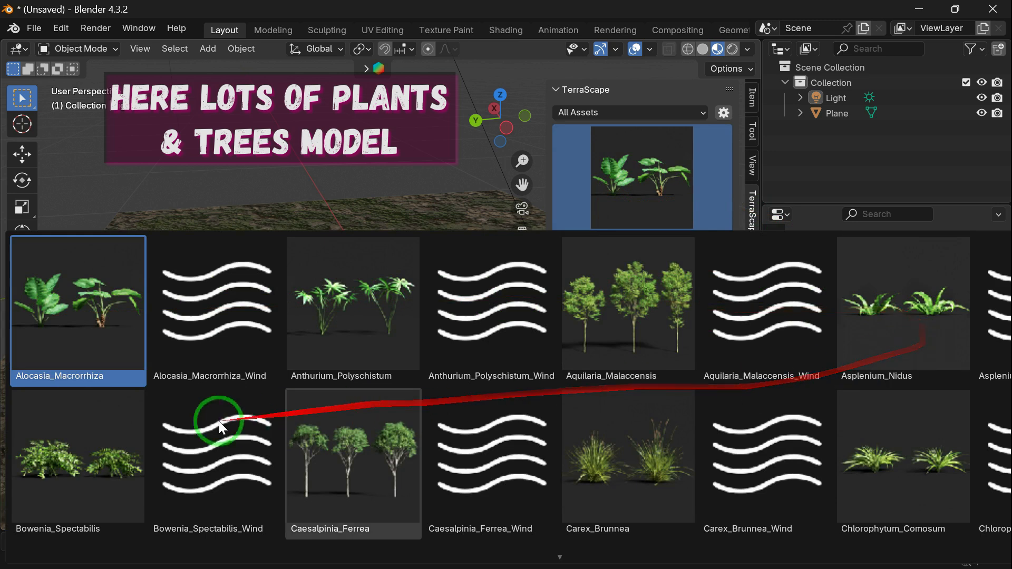
{"action": "scroll", "coordinate": [885, 421], "scroll_direction": "down", "scroll_amount": 1}
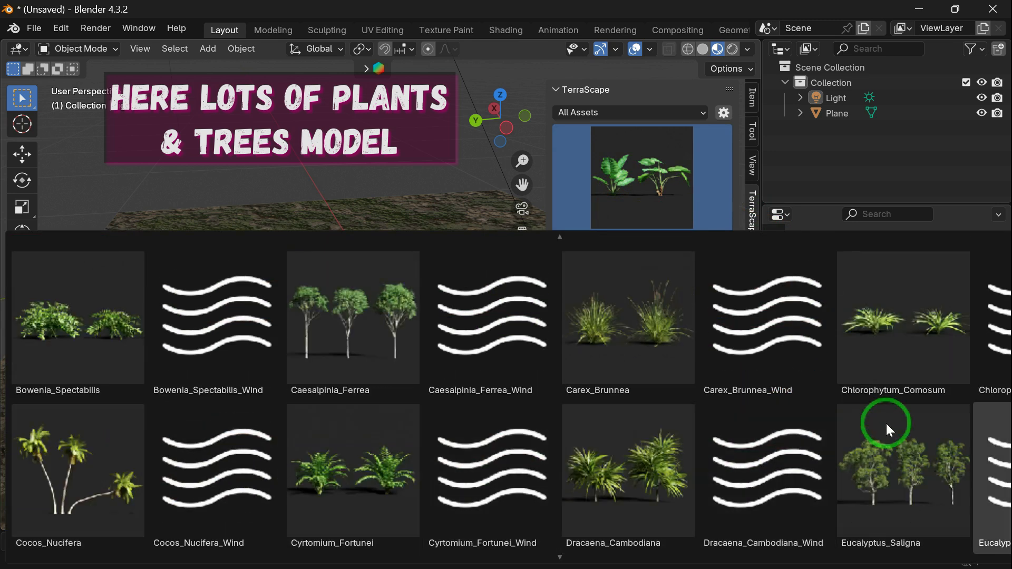
{"action": "scroll", "coordinate": [886, 422], "scroll_direction": "down", "scroll_amount": 1}
{"action": "scroll", "coordinate": [885, 422], "scroll_direction": "down", "scroll_amount": 1}
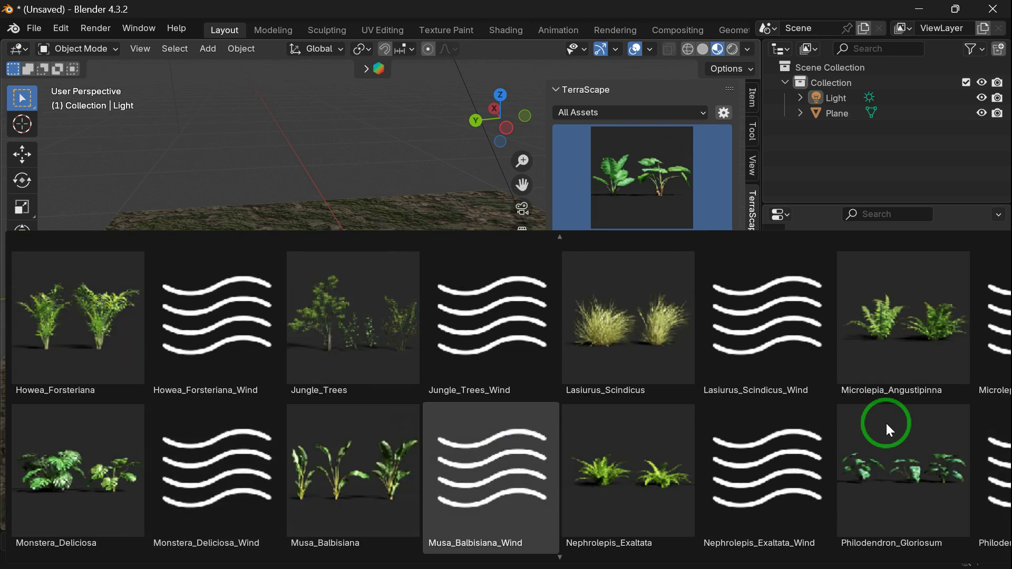
{"action": "scroll", "coordinate": [886, 425], "scroll_direction": "down", "scroll_amount": 1}
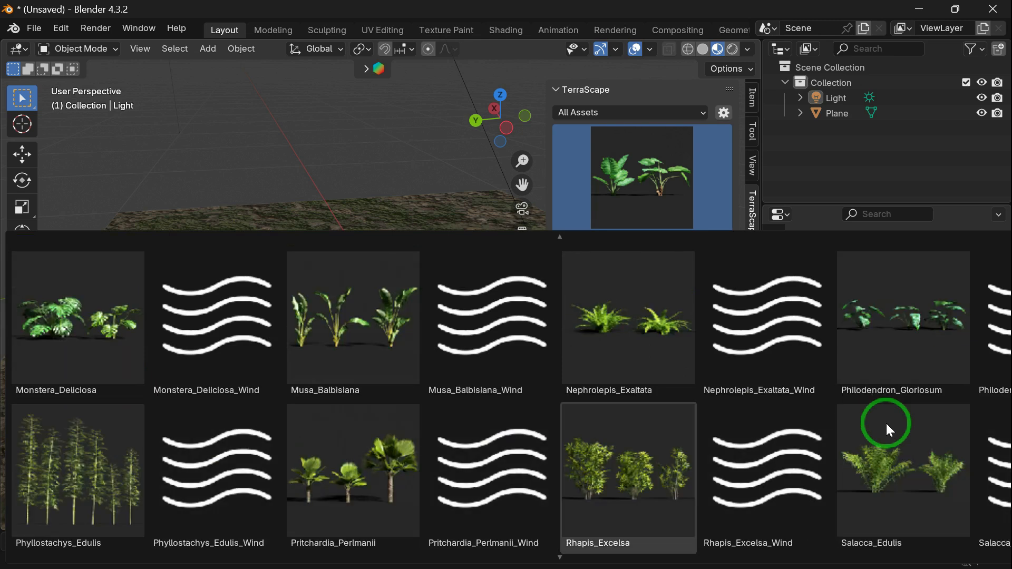
{"action": "scroll", "coordinate": [885, 422], "scroll_direction": "down", "scroll_amount": 1}
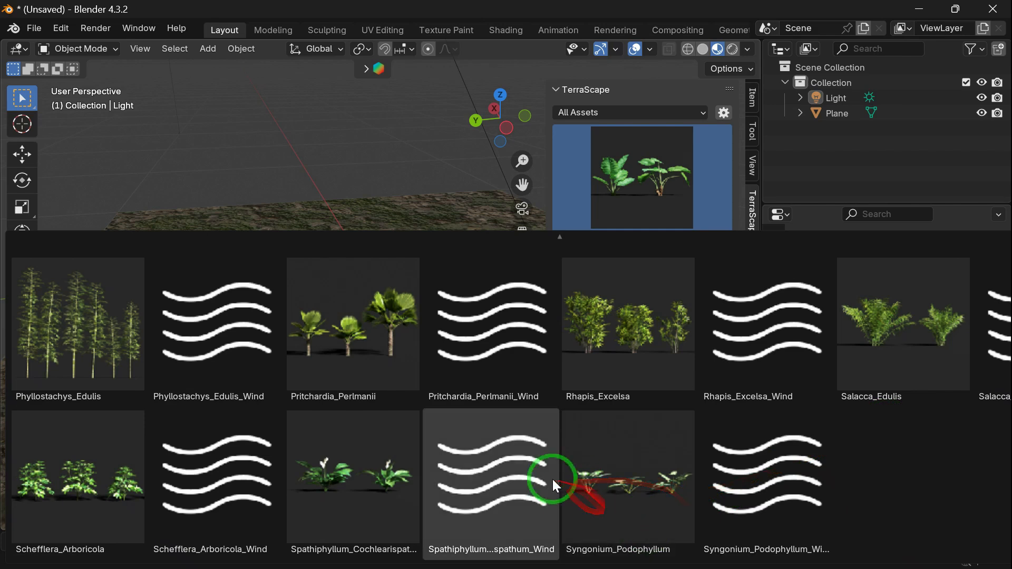
{"action": "scroll", "coordinate": [330, 113], "scroll_direction": "up", "scroll_amount": 1}
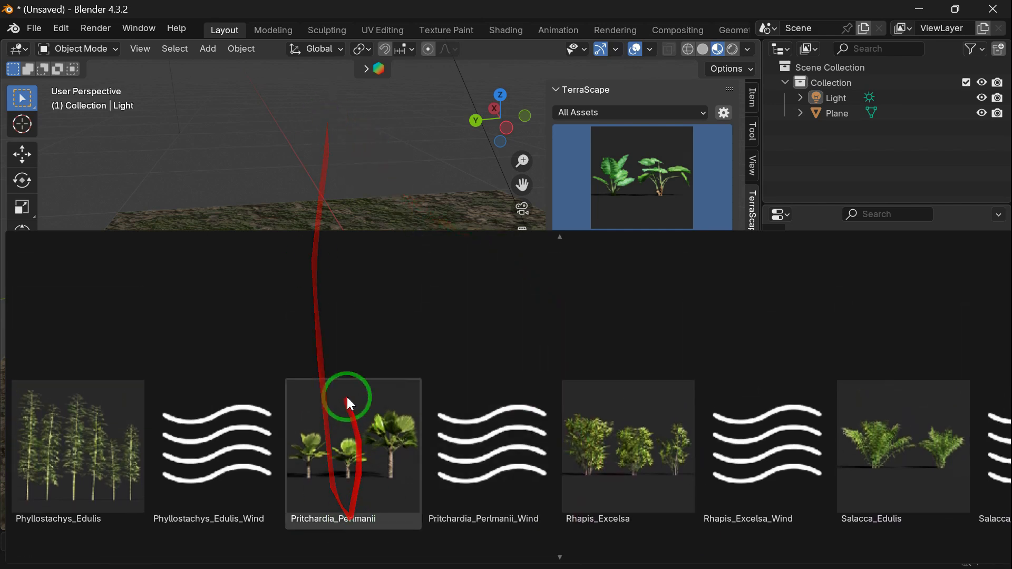
{"action": "scroll", "coordinate": [317, 216], "scroll_direction": "up", "scroll_amount": 1}
{"action": "scroll", "coordinate": [317, 216], "scroll_direction": "up", "scroll_amount": 1}
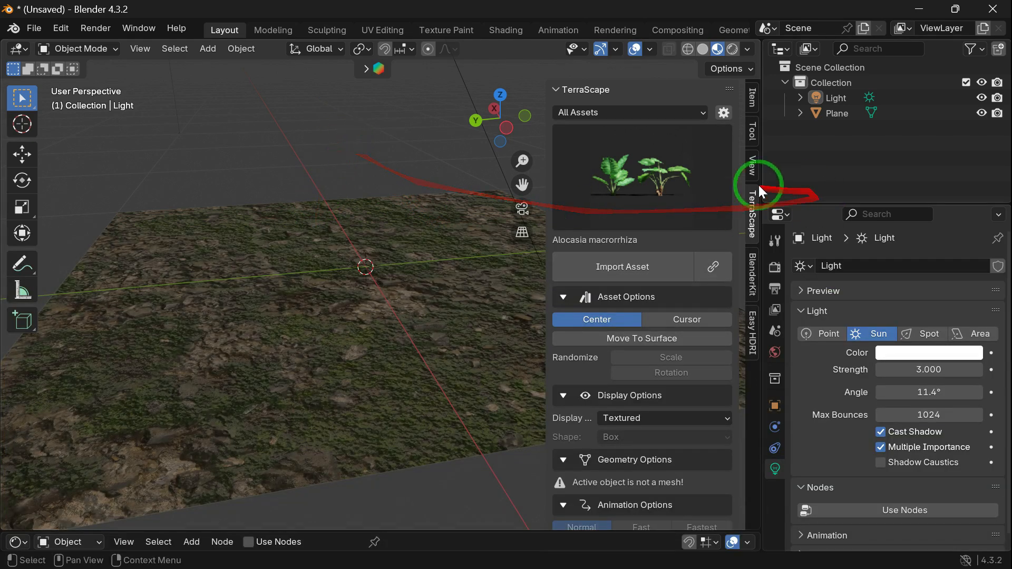
Step: Import the Alocasia macrorrhiza asset from the TerraScape library at the scene centre
{"action": "left_click", "coordinate": [674, 184]}
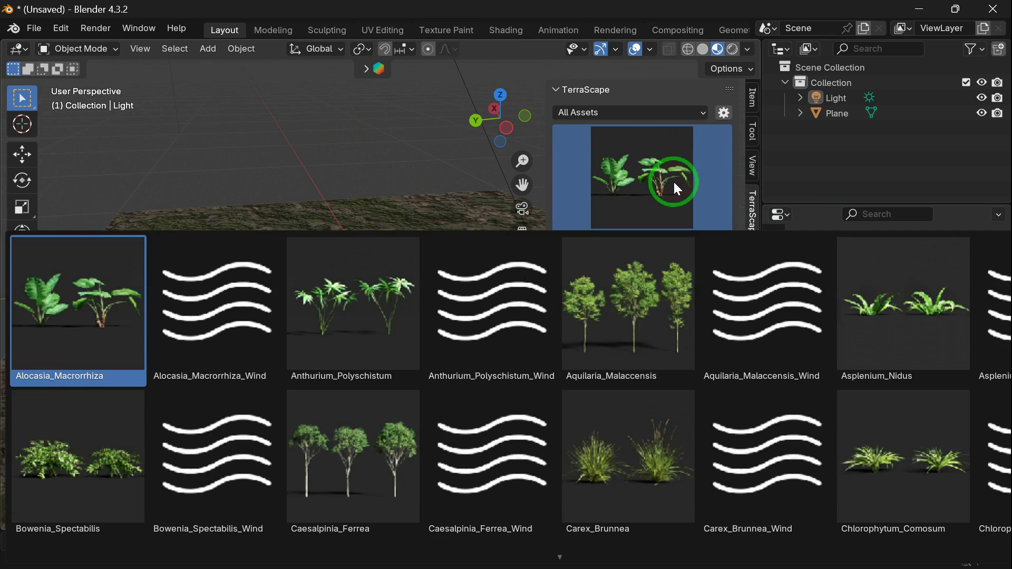
{"action": "left_click", "coordinate": [673, 183]}
{"action": "left_click", "coordinate": [631, 266]}
{"action": "scroll", "coordinate": [420, 308], "scroll_direction": "down", "scroll_amount": 3}
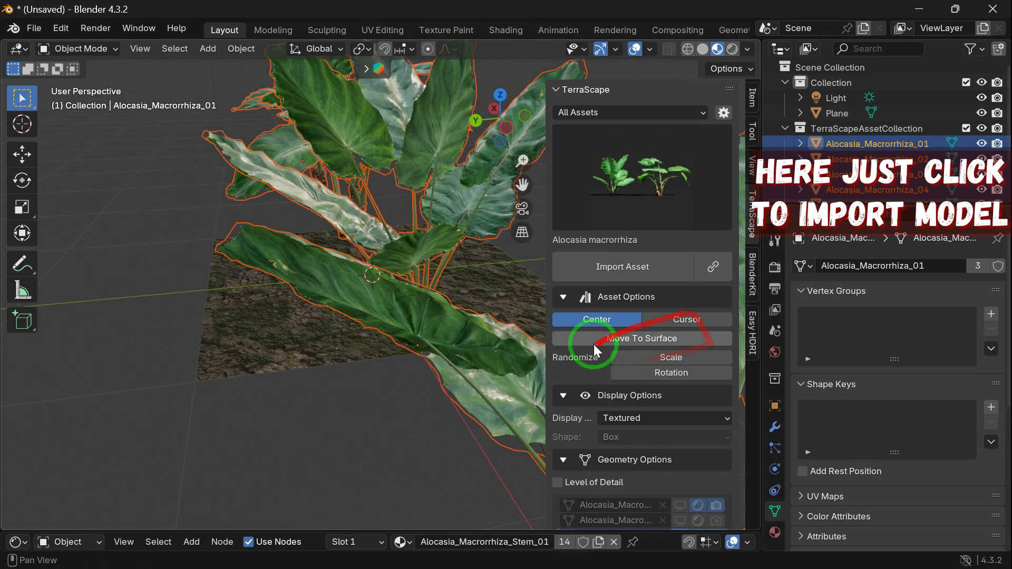
Step: Scale the imported Alocasia plants down uniformly to a small row that fits on the terrain
{"action": "key", "text": "n"}
{"action": "key", "text": "s"}
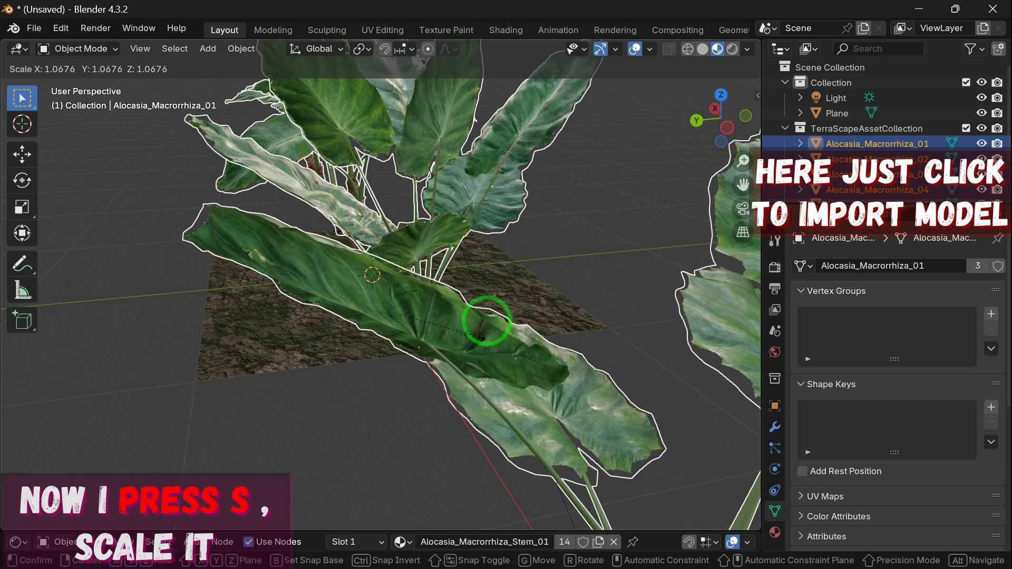
{"action": "left_click", "coordinate": [405, 303]}
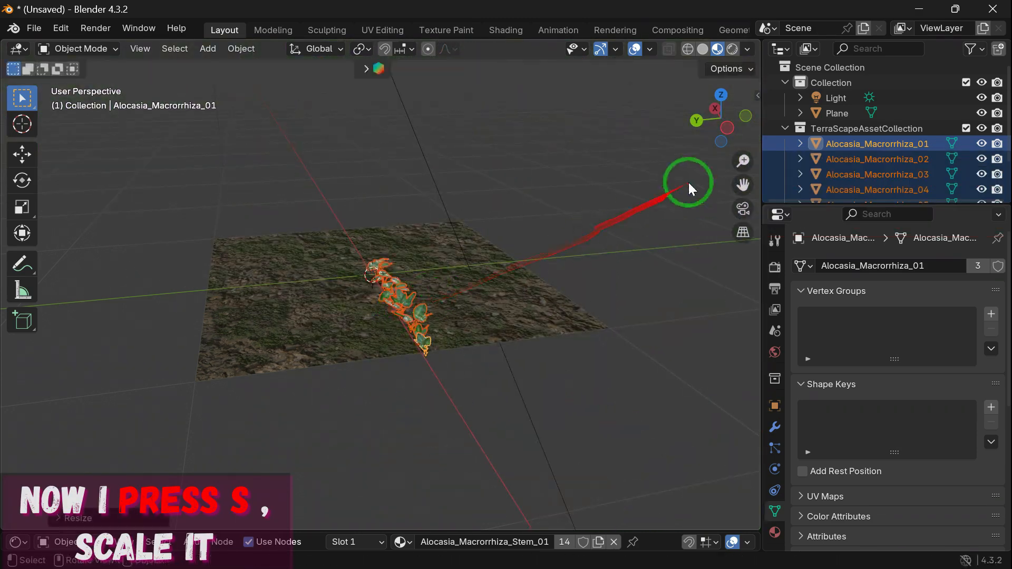
Step: Move the Alocasia row from the terrain's centre to its negative Y edge
{"action": "left_click_drag", "start_coordinate": [728, 148], "coordinate": [81, 120]}
{"action": "scroll", "coordinate": [469, 293], "scroll_direction": "up", "scroll_amount": 5}
{"action": "left_click_drag", "start_coordinate": [742, 185], "coordinate": [519, 196]}
{"action": "left_click", "coordinate": [22, 154]}
{"action": "left_click_drag", "start_coordinate": [413, 285], "coordinate": [230, 276]}
{"action": "left_click_drag", "start_coordinate": [748, 118], "coordinate": [477, 203]}
{"action": "left_click_drag", "start_coordinate": [270, 237], "coordinate": [570, 172]}
{"action": "left_click_drag", "start_coordinate": [755, 126], "coordinate": [837, 183]}
{"action": "scroll", "coordinate": [827, 161], "scroll_direction": "down", "scroll_amount": 3}
{"action": "scroll", "coordinate": [828, 161], "scroll_direction": "up", "scroll_amount": 2}
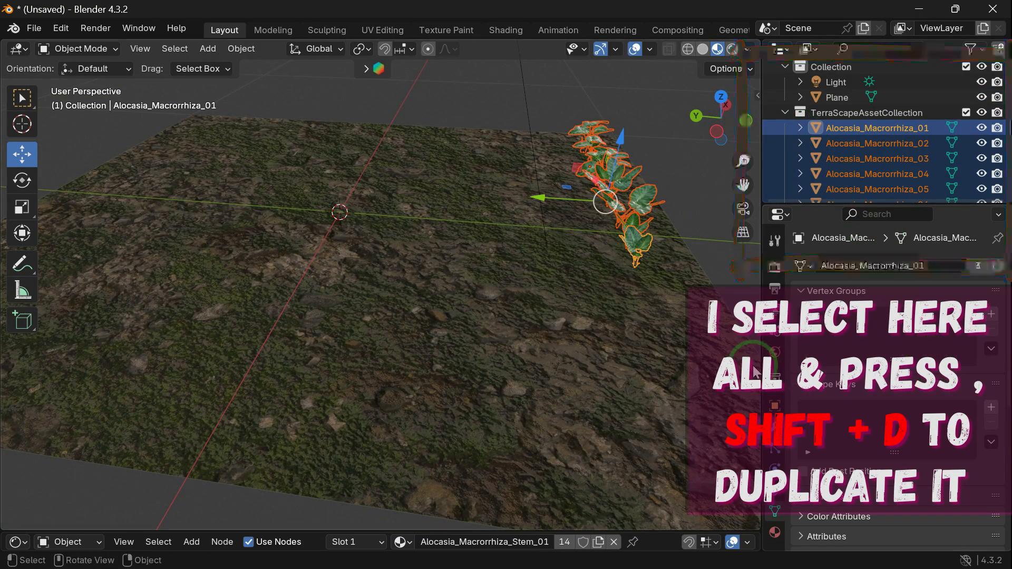
Step: Duplicate the Alocasia row and position the copy so it continues the planting along the same edge
{"action": "key", "text": "shift+d"}
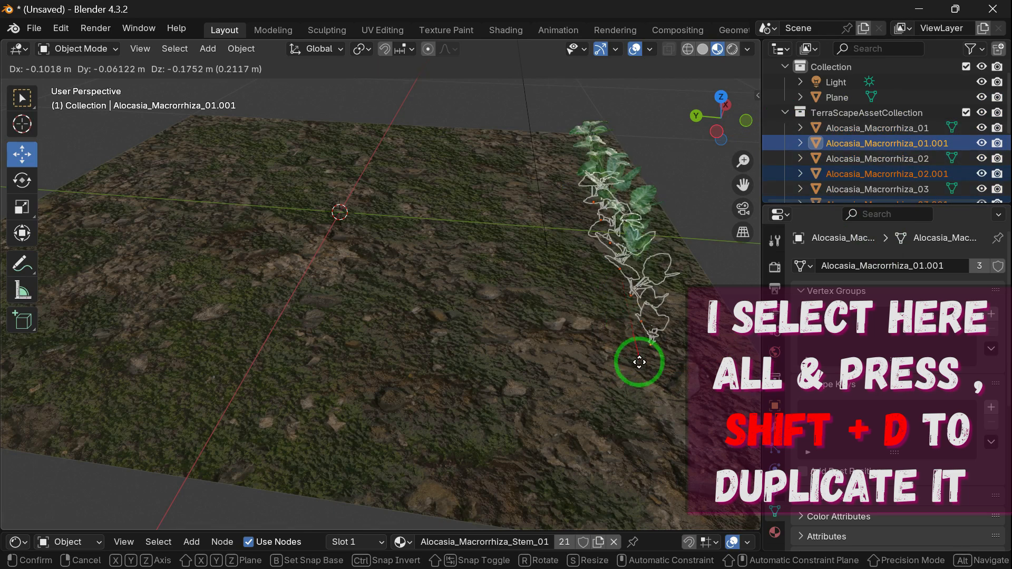
{"action": "left_click", "coordinate": [704, 461]}
{"action": "left_click_drag", "start_coordinate": [724, 125], "coordinate": [806, 124]}
{"action": "left_click_drag", "start_coordinate": [472, 173], "coordinate": [475, 126]}
{"action": "left_click_drag", "start_coordinate": [444, 222], "coordinate": [533, 195]}
Step: Duplicate the Alocasia row again and place the copy on the terrain's opposite, positive Y edge
{"action": "left_click_drag", "start_coordinate": [700, 137], "coordinate": [465, 284]}
{"action": "left_click_drag", "start_coordinate": [734, 124], "coordinate": [729, 124]}
{"action": "key", "text": "shift+d"}
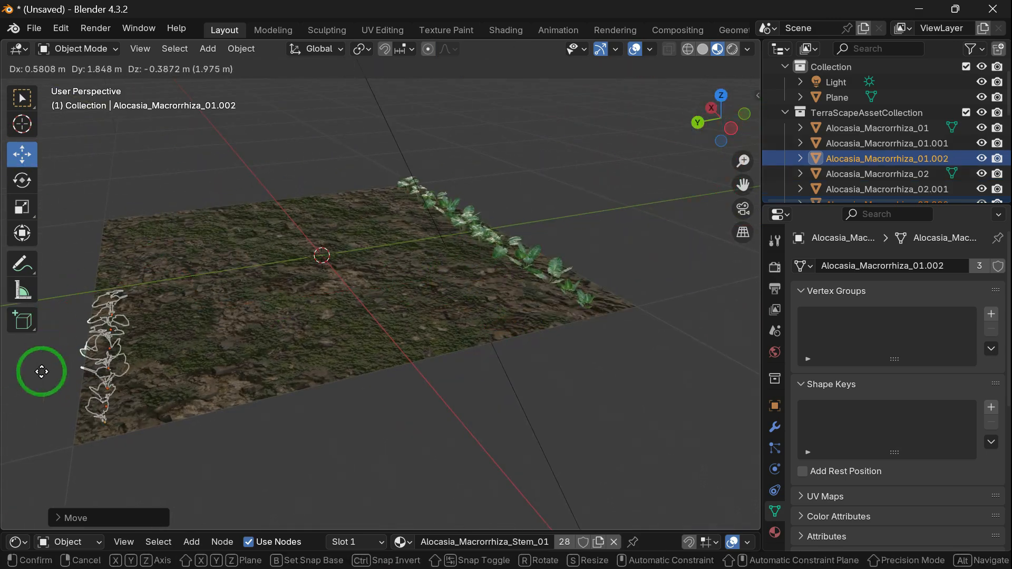
{"action": "left_click", "coordinate": [40, 346]}
Step: Adjust the height and position of the new Alocasia row so it sits on the terrain's positive Y edge
{"action": "left_click_drag", "start_coordinate": [701, 113], "coordinate": [247, 251]}
{"action": "left_click_drag", "start_coordinate": [80, 330], "coordinate": [75, 257]}
{"action": "left_click_drag", "start_coordinate": [55, 315], "coordinate": [105, 303]}
{"action": "left_click_drag", "start_coordinate": [117, 236], "coordinate": [116, 225]}
{"action": "left_click_drag", "start_coordinate": [696, 133], "coordinate": [753, 134]}
{"action": "left_click_drag", "start_coordinate": [454, 298], "coordinate": [454, 291]}
{"action": "left_click_drag", "start_coordinate": [394, 361], "coordinate": [521, 337]}
{"action": "left_click_drag", "start_coordinate": [723, 135], "coordinate": [556, 157]}
{"action": "left_click_drag", "start_coordinate": [91, 375], "coordinate": [56, 388]}
{"action": "left_click_drag", "start_coordinate": [100, 340], "coordinate": [118, 366]}
Step: Duplicate the Alocasia row on the positive Y edge and position the copy to fill the rest of that edge
{"action": "mouse_move", "coordinate": [722, 130]}
{"action": "left_mouse_down"}
{"action": "mouse_move", "coordinate": [71, 113]}
{"action": "mouse_move", "coordinate": [734, 151]}
{"action": "mouse_move", "coordinate": [724, 131]}
{"action": "mouse_move", "coordinate": [708, 130]}
{"action": "left_mouse_up"}
{"action": "key", "text": "shift+d"}
{"action": "left_click", "coordinate": [293, 396]}
{"action": "left_click_drag", "start_coordinate": [441, 328], "coordinate": [442, 271]}
{"action": "left_click_drag", "start_coordinate": [391, 350], "coordinate": [291, 389]}
{"action": "left_click_drag", "start_coordinate": [372, 409], "coordinate": [380, 425]}
{"action": "left_click_drag", "start_coordinate": [723, 133], "coordinate": [679, 128]}
{"action": "left_click_drag", "start_coordinate": [445, 119], "coordinate": [451, 96]}
Step: Choose the Anthurium polyschistum asset in the TerraScape library and import it at the scene centre
{"action": "left_click_drag", "start_coordinate": [709, 138], "coordinate": [626, 213]}
{"action": "left_click_drag", "start_coordinate": [722, 132], "coordinate": [715, 165]}
{"action": "left_click", "coordinate": [676, 159]}
{"action": "key", "text": "n"}
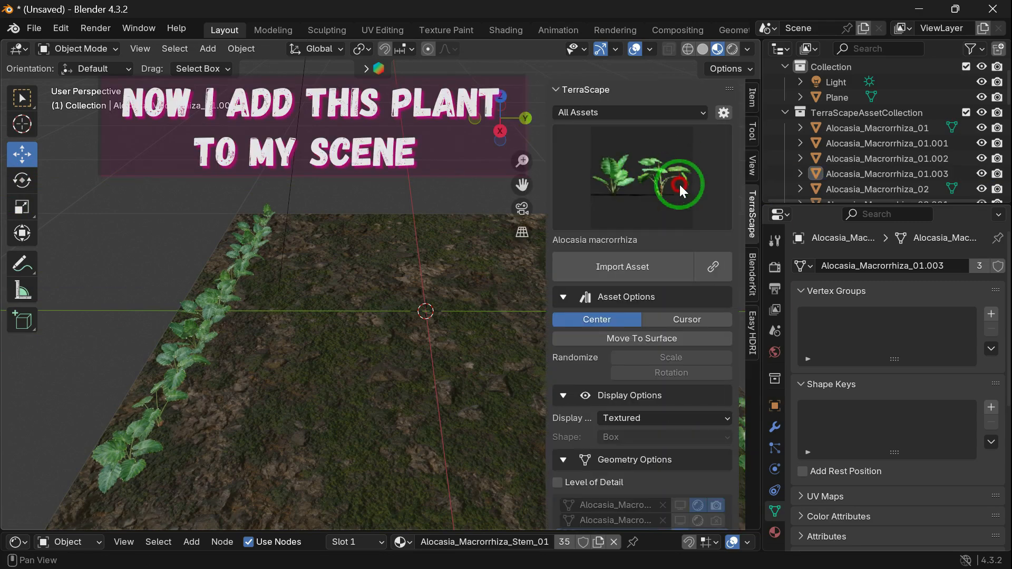
{"action": "left_click", "coordinate": [679, 183]}
{"action": "left_click", "coordinate": [365, 296]}
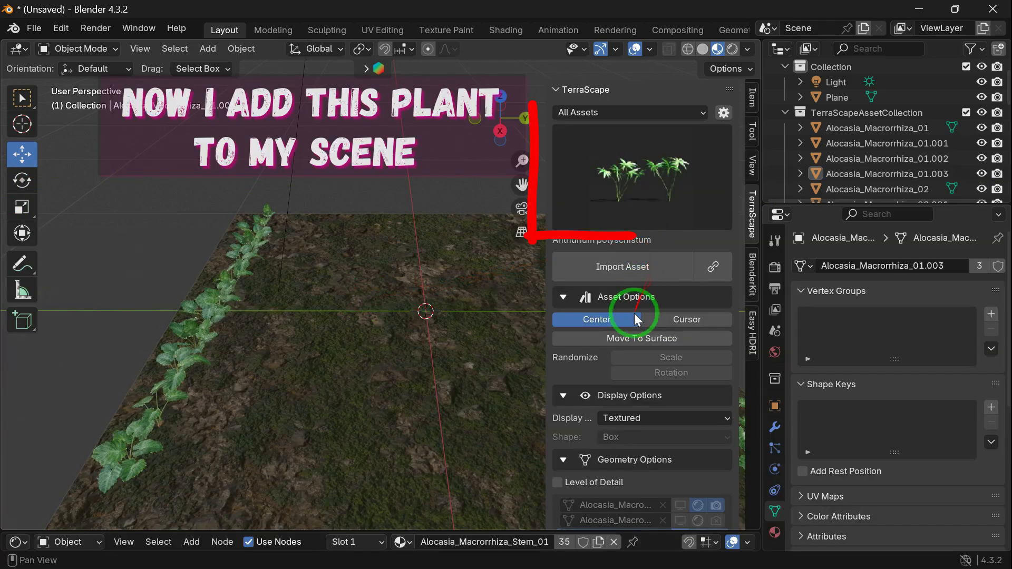
{"action": "scroll", "coordinate": [657, 295], "scroll_direction": "down", "scroll_amount": 2}
{"action": "left_click", "coordinate": [653, 237]}
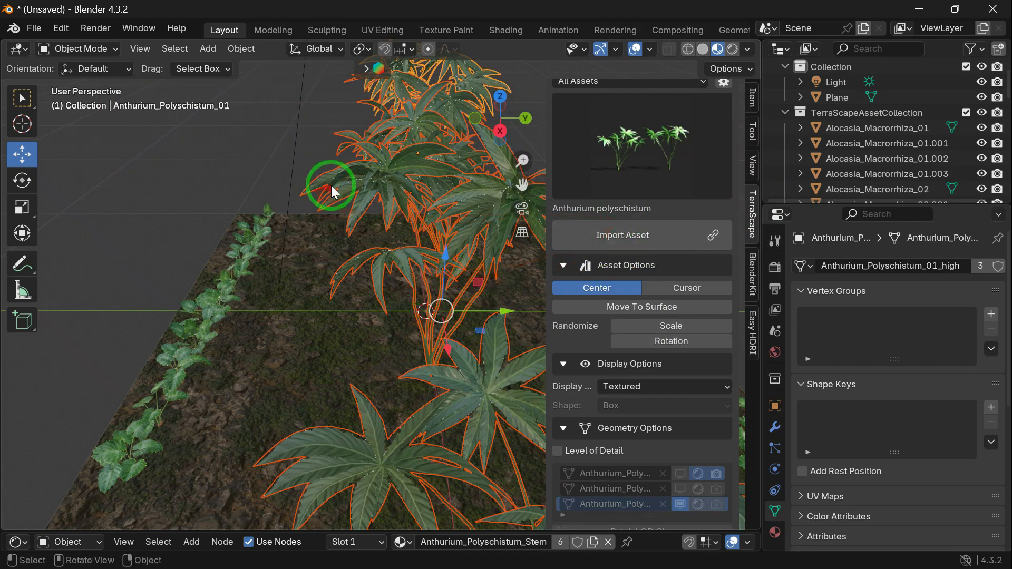
Step: Scale the imported Anthurium plants down uniformly to about 0.4
{"action": "key", "text": "s"}
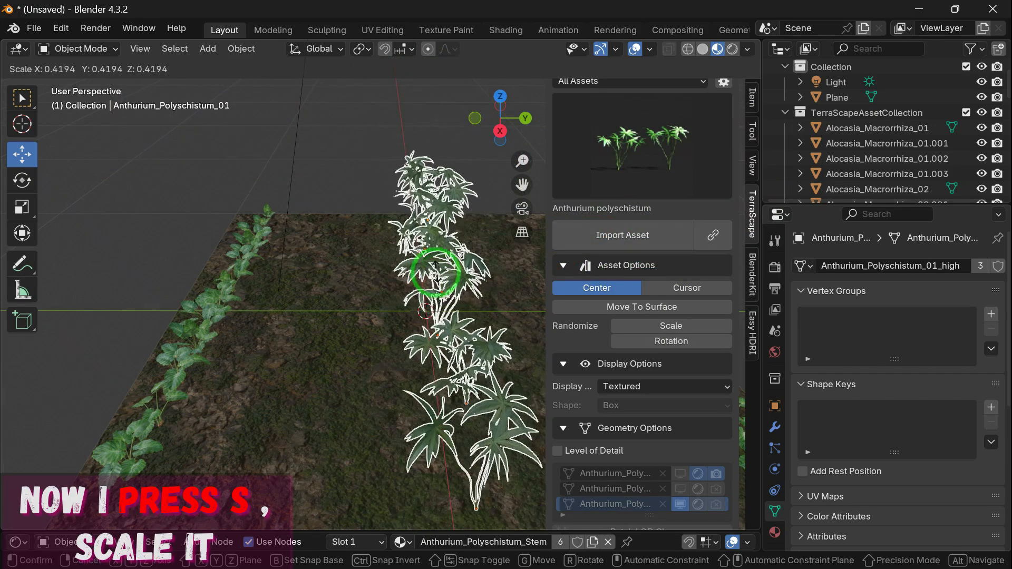
{"action": "left_click", "coordinate": [490, 203]}
{"action": "key", "text": "n"}
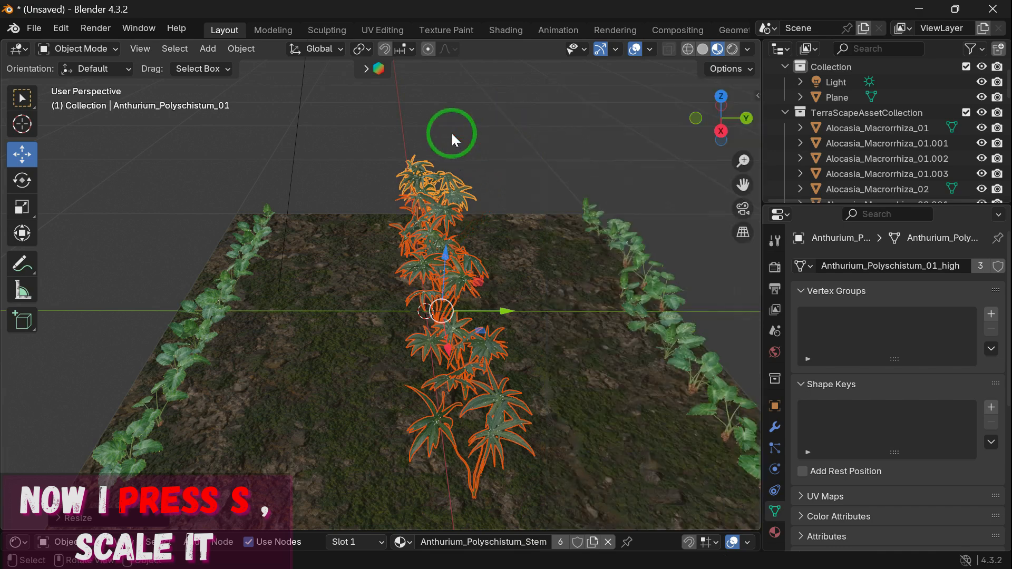
Step: Rotate the Anthurium row around the Z axis and move it along the terrain's negative X edge
{"action": "left_click_drag", "start_coordinate": [691, 119], "coordinate": [50, 85]}
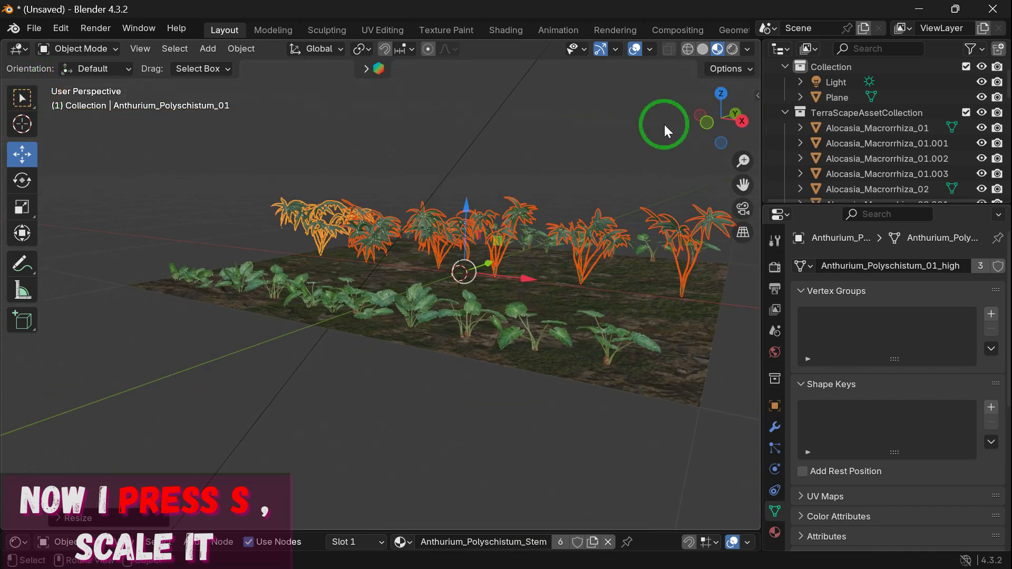
{"action": "left_click_drag", "start_coordinate": [701, 138], "coordinate": [525, 160]}
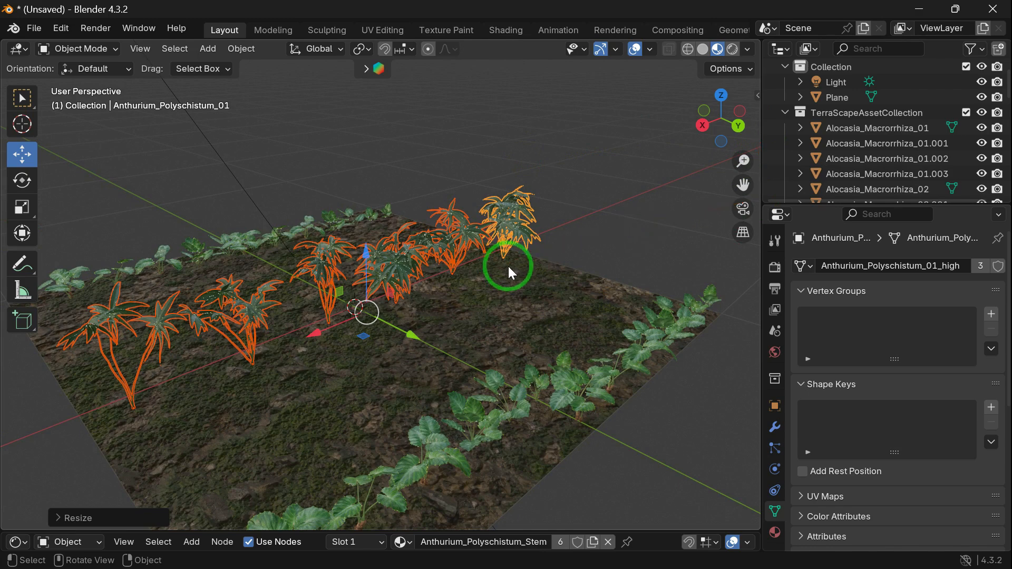
{"action": "left_click", "coordinate": [25, 181]}
{"action": "left_click_drag", "start_coordinate": [410, 333], "coordinate": [354, 333]}
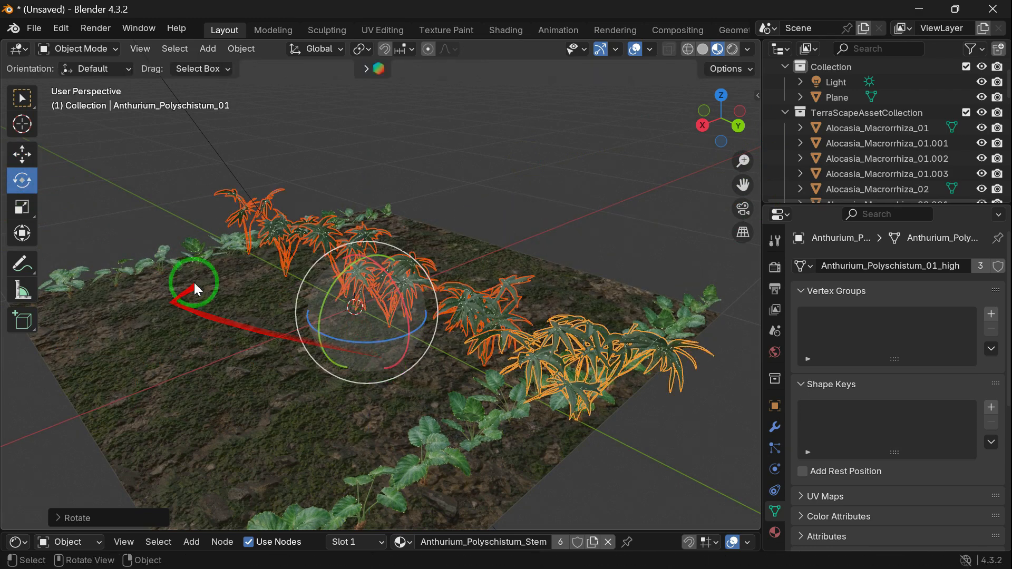
{"action": "left_click_drag", "start_coordinate": [400, 331], "coordinate": [389, 323]}
{"action": "left_click_drag", "start_coordinate": [292, 342], "coordinate": [431, 329]}
{"action": "left_click_drag", "start_coordinate": [727, 90], "coordinate": [685, 102]}
{"action": "left_click_drag", "start_coordinate": [736, 95], "coordinate": [599, 226]}
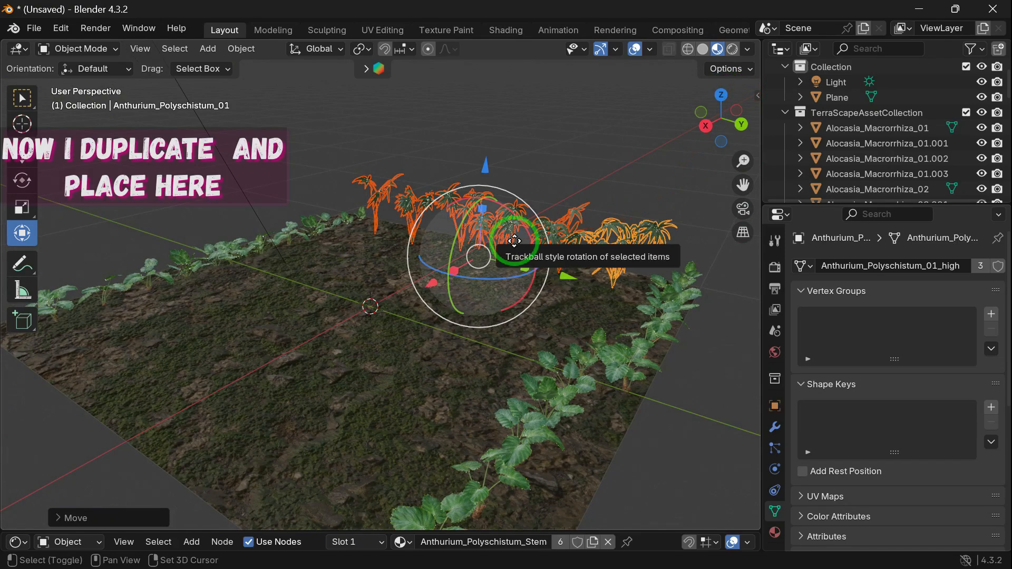
Step: Duplicate the Anthurium row and place the copy near the terrain's opposite, positive X edge
{"action": "key", "text": "shift+d"}
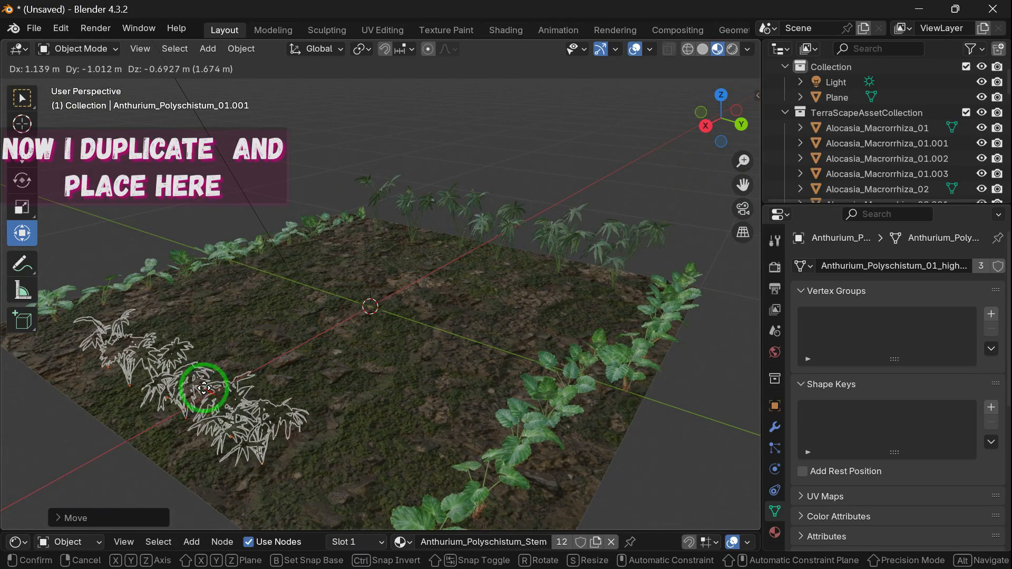
{"action": "left_click", "coordinate": [204, 402]}
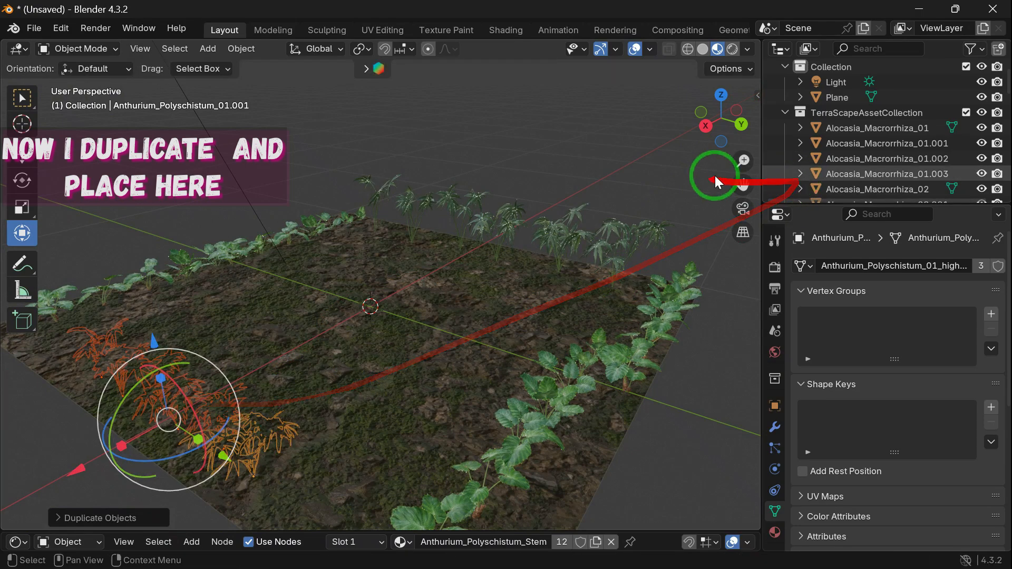
Step: Adjust the duplicated Anthurium row's position until it sits along the terrain's positive X edge, and deselect it
{"action": "left_click_drag", "start_coordinate": [718, 124], "coordinate": [698, 133]}
{"action": "left_click_drag", "start_coordinate": [220, 260], "coordinate": [207, 281]}
{"action": "left_click_drag", "start_coordinate": [691, 146], "coordinate": [282, 316]}
{"action": "left_click_drag", "start_coordinate": [288, 378], "coordinate": [535, 356]}
{"action": "left_click_drag", "start_coordinate": [748, 132], "coordinate": [599, 147]}
{"action": "left_click_drag", "start_coordinate": [216, 253], "coordinate": [208, 209]}
{"action": "left_click_drag", "start_coordinate": [127, 302], "coordinate": [40, 369]}
{"action": "left_click_drag", "start_coordinate": [103, 352], "coordinate": [103, 384]}
{"action": "left_click_drag", "start_coordinate": [718, 126], "coordinate": [4, 261]}
{"action": "left_click_drag", "start_coordinate": [369, 226], "coordinate": [369, 273]}
{"action": "left_click_drag", "start_coordinate": [747, 132], "coordinate": [576, 202]}
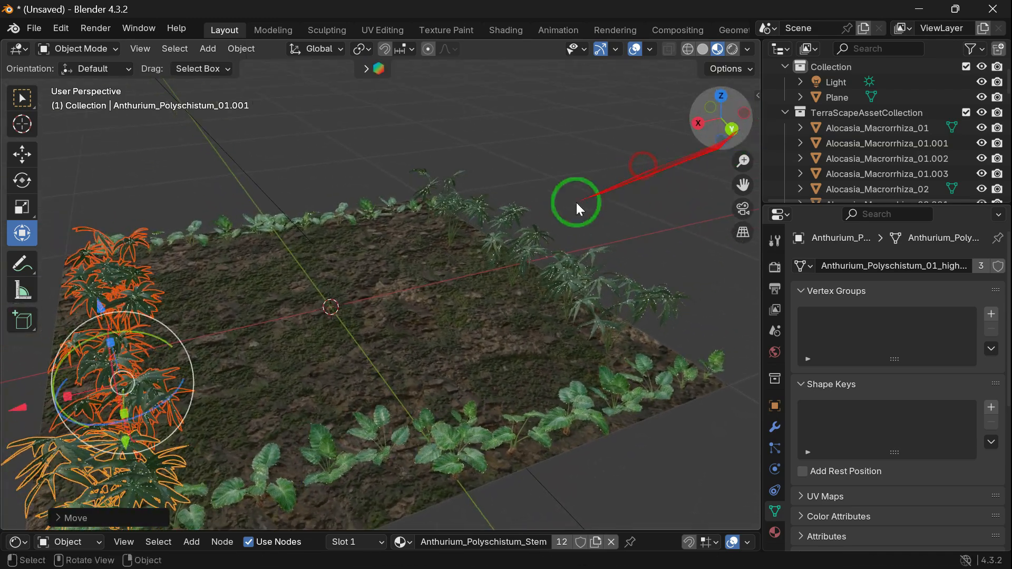
{"action": "left_click", "coordinate": [624, 208]}
Step: Choose the Aquilaria malaccensis tree asset in the TerraScape library and import it at the scene centre
{"action": "key", "text": "n"}
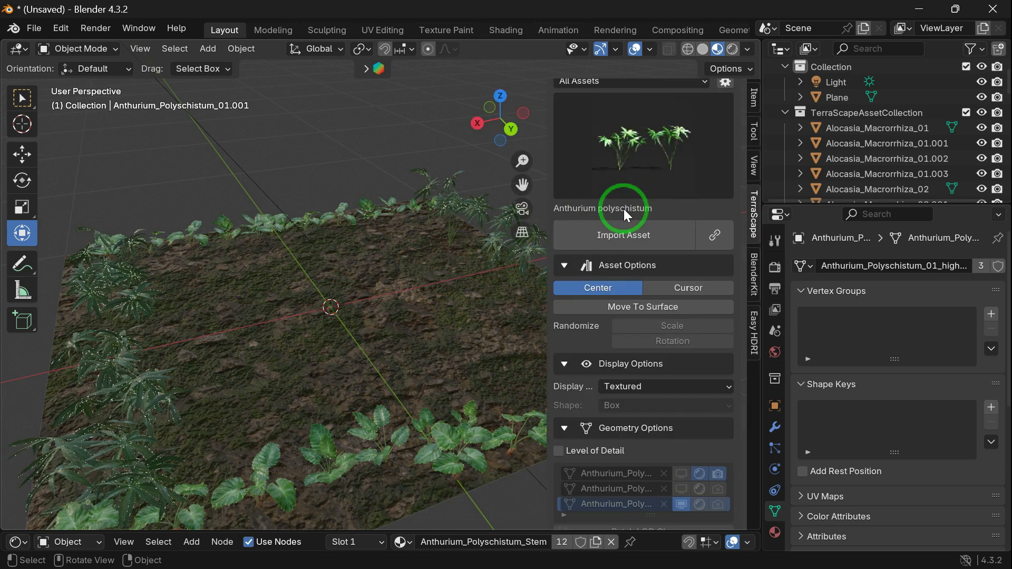
{"action": "left_click", "coordinate": [665, 167]}
{"action": "left_click", "coordinate": [658, 252]}
{"action": "left_click", "coordinate": [648, 231]}
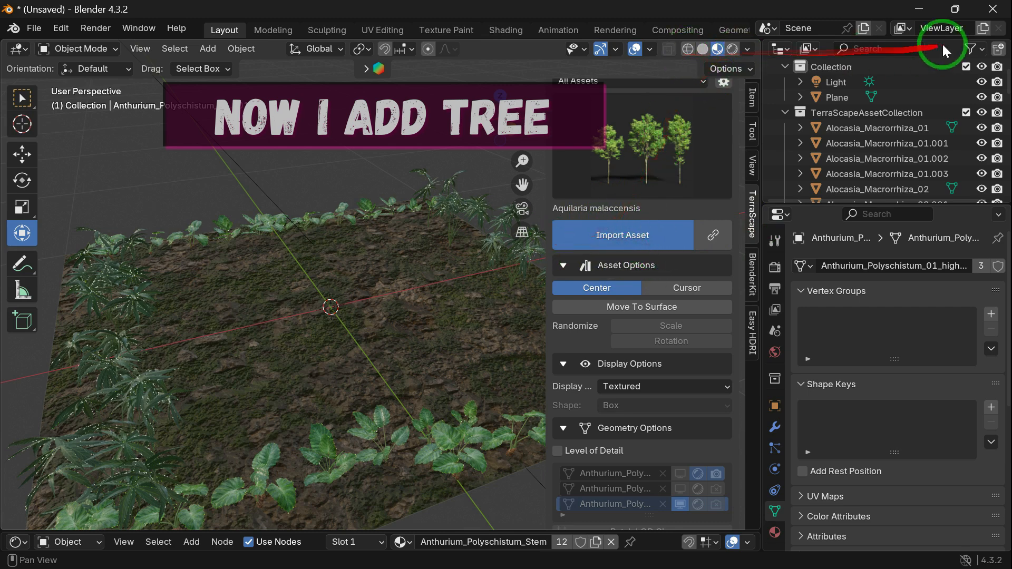
{"action": "left_click", "coordinate": [635, 240]}
{"action": "scroll", "coordinate": [310, 317], "scroll_direction": "down", "scroll_amount": 3}
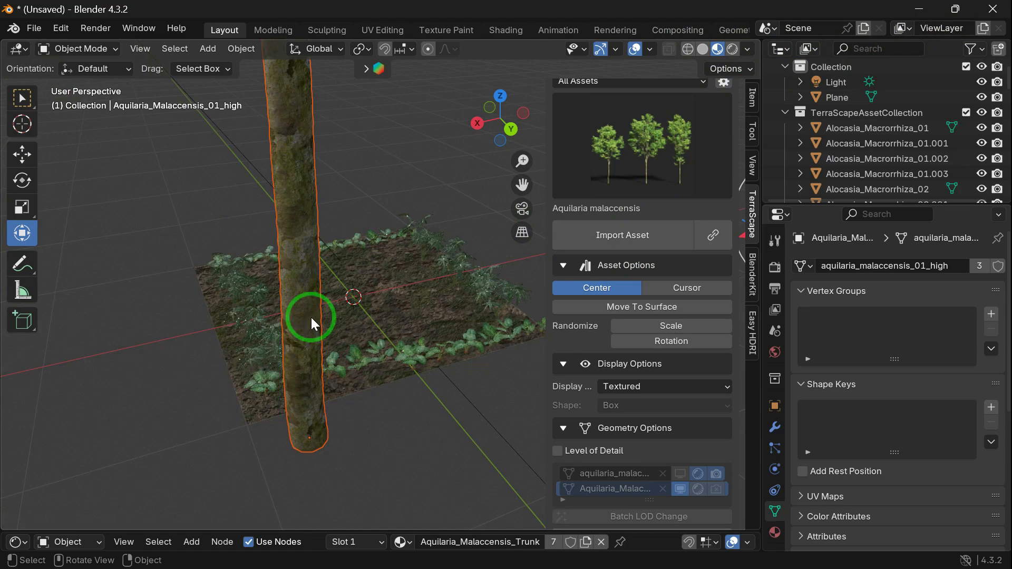
{"action": "key", "text": "s"}
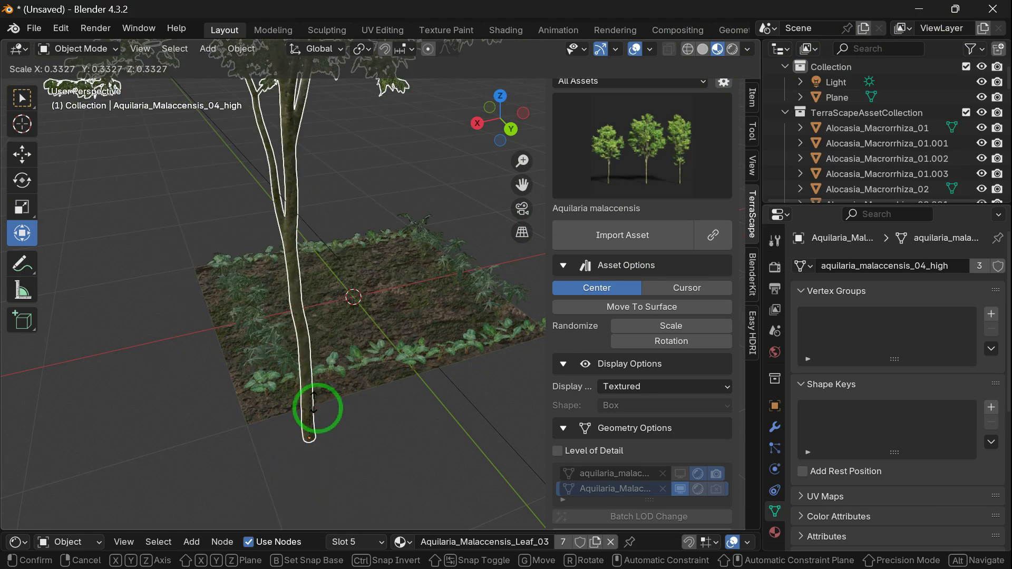
{"action": "left_click", "coordinate": [321, 444]}
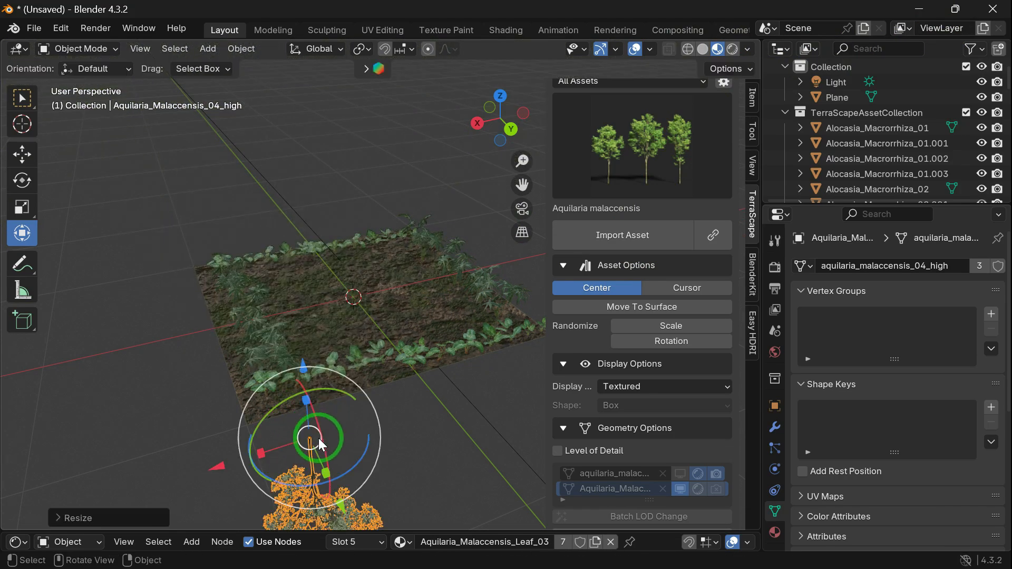
{"action": "key", "text": "ctrl+z"}
{"action": "left_click_drag", "start_coordinate": [306, 394], "coordinate": [319, 429]}
{"action": "key", "text": "ctrl+z"}
Step: Scale the selected Aquilaria tree down uniformly to about 0.01
{"action": "key", "text": "s"}
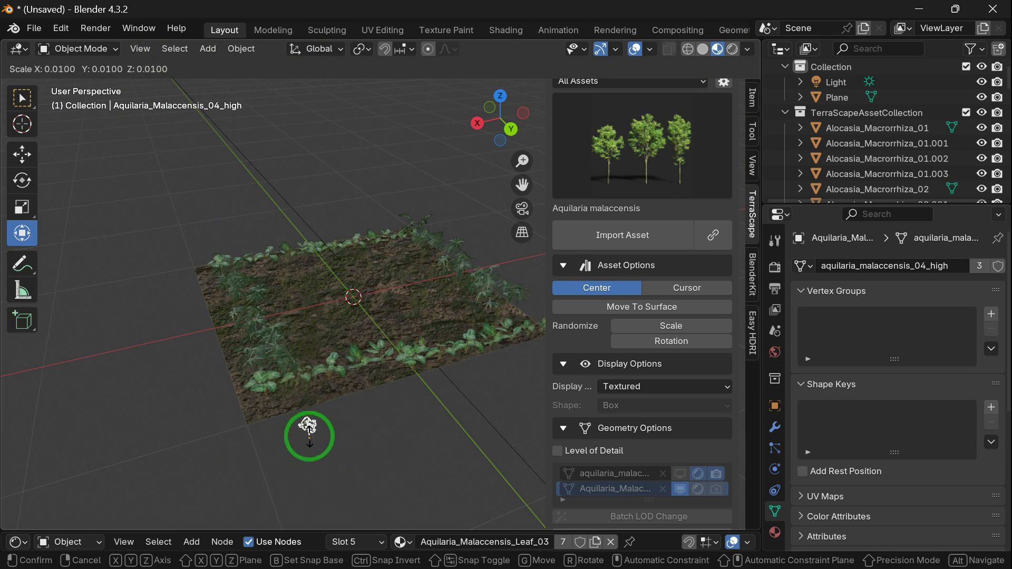
{"action": "left_click", "coordinate": [309, 436]}
{"action": "scroll", "coordinate": [432, 354], "scroll_direction": "down", "scroll_amount": 8}
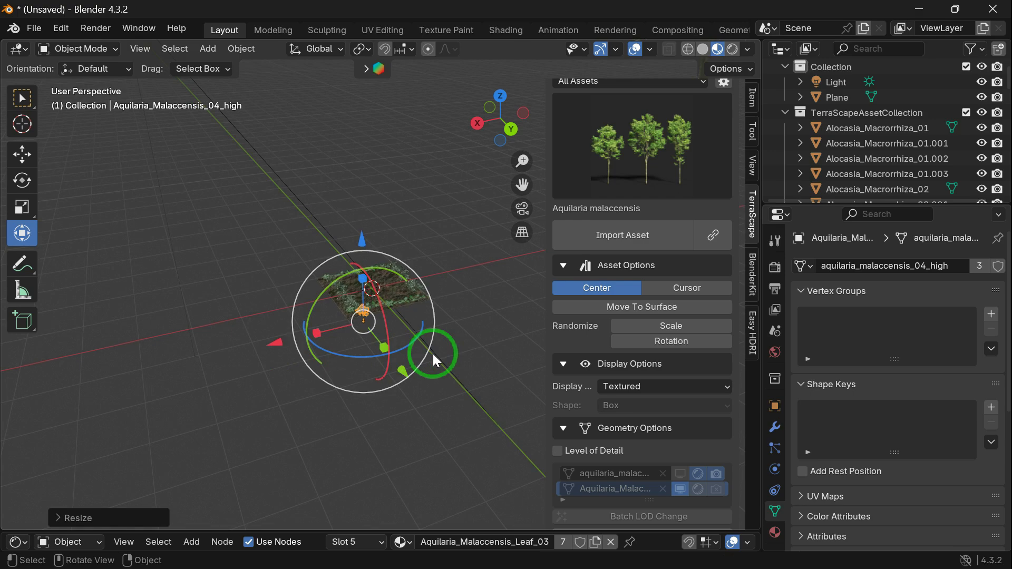
Step: Move the small Aquilaria tree onto the terrain corner between the positive X and negative Y edges, and deselect it
{"action": "scroll", "coordinate": [432, 353], "scroll_direction": "up", "scroll_amount": 13}
{"action": "scroll", "coordinate": [432, 354], "scroll_direction": "down", "scroll_amount": 9}
{"action": "left_click_drag", "start_coordinate": [223, 467], "coordinate": [378, 475]}
{"action": "left_click_drag", "start_coordinate": [393, 493], "coordinate": [334, 280]}
{"action": "left_click_drag", "start_coordinate": [470, 122], "coordinate": [463, 129]}
{"action": "middle_click_drag", "start_coordinate": [468, 133], "coordinate": [474, 138]}
{"action": "scroll", "coordinate": [438, 198], "scroll_direction": "up", "scroll_amount": 6}
{"action": "mouse_move", "coordinate": [438, 198]}
{"action": "middle_mouse_down"}
{"action": "mouse_move", "coordinate": [516, 182]}
{"action": "mouse_move", "coordinate": [450, 191]}
{"action": "middle_mouse_up"}
{"action": "scroll", "coordinate": [449, 190], "scroll_direction": "down", "scroll_amount": 4}
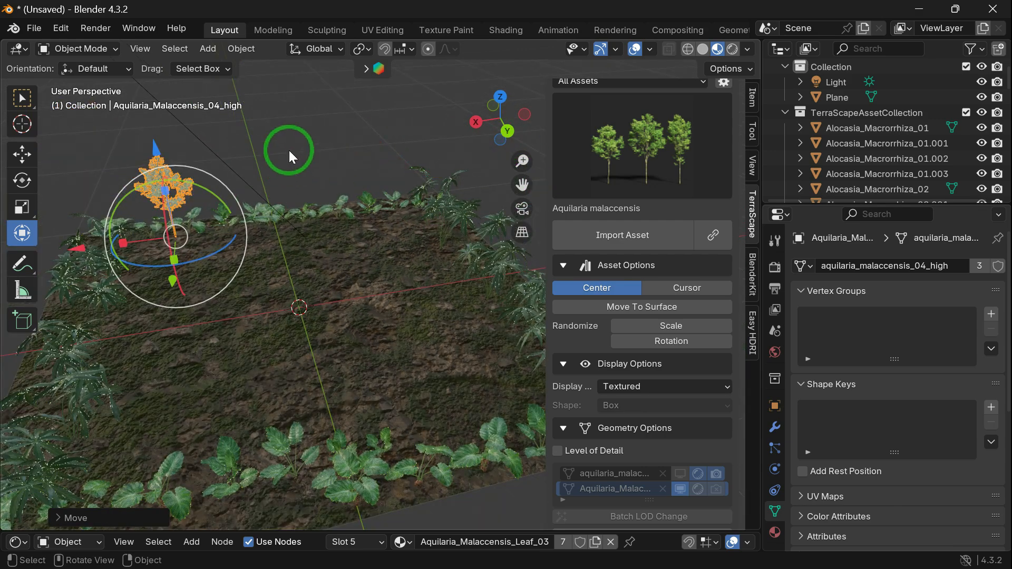
{"action": "left_click", "coordinate": [232, 185]}
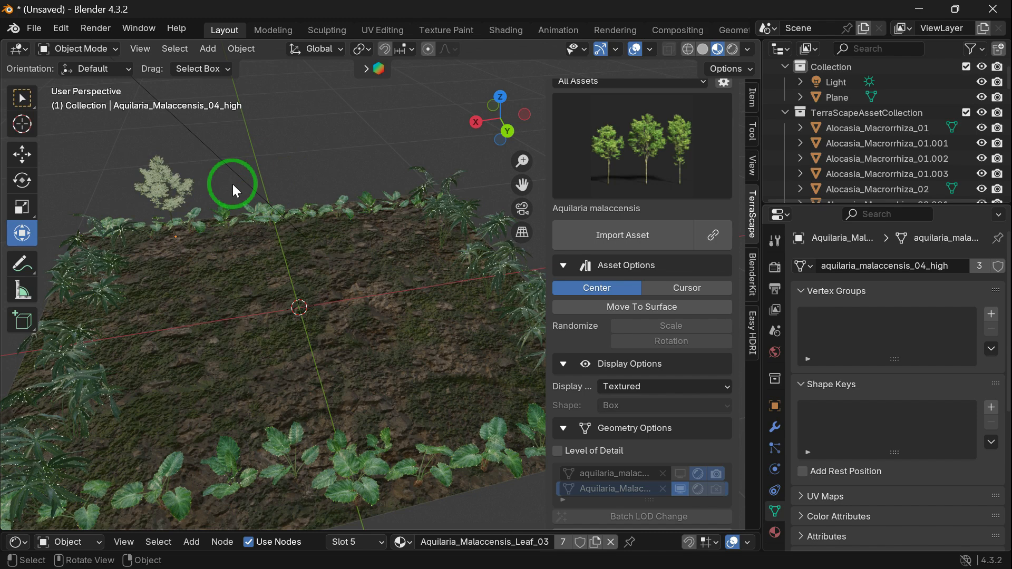
Step: Move the group of three large Aquilaria trees beside the terrain and scale it down uniformly
{"action": "left_click", "coordinate": [175, 201]}
{"action": "left_click_drag", "start_coordinate": [500, 127], "coordinate": [671, 97]}
{"action": "left_click_drag", "start_coordinate": [499, 127], "coordinate": [356, 294]}
{"action": "left_click_drag", "start_coordinate": [324, 362], "coordinate": [373, 376]}
{"action": "scroll", "coordinate": [454, 180], "scroll_direction": "down", "scroll_amount": 5}
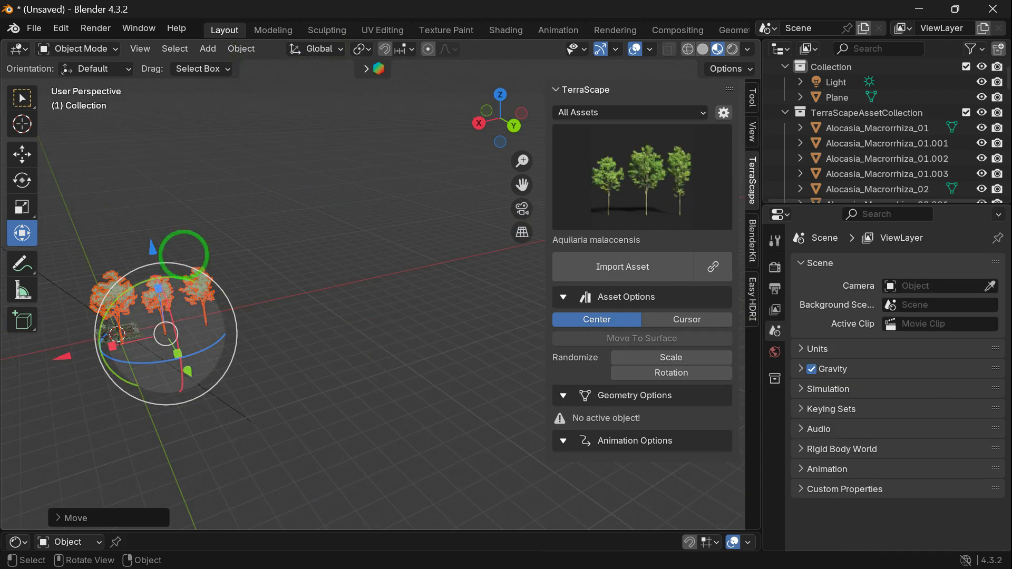
{"action": "key", "text": "s"}
{"action": "left_click", "coordinate": [316, 313]}
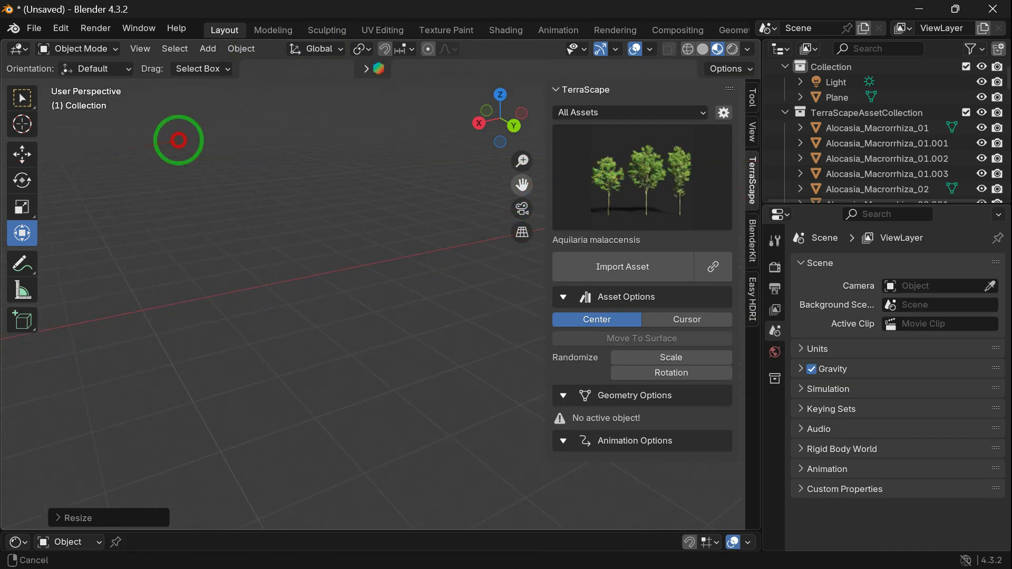
Step: Place the three Aquilaria trees on the terrain along its negative Y edge and adjust their uniform scale
{"action": "left_click_drag", "start_coordinate": [529, 184], "coordinate": [521, 183]}
{"action": "left_click_drag", "start_coordinate": [267, 261], "coordinate": [270, 259]}
{"action": "scroll", "coordinate": [270, 258], "scroll_direction": "down", "scroll_amount": 5}
{"action": "left_click_drag", "start_coordinate": [522, 186], "coordinate": [355, 276]}
{"action": "scroll", "coordinate": [431, 257], "scroll_direction": "up", "scroll_amount": 6}
{"action": "scroll", "coordinate": [431, 257], "scroll_direction": "up", "scroll_amount": 4}
{"action": "scroll", "coordinate": [524, 301], "scroll_direction": "down", "scroll_amount": 5}
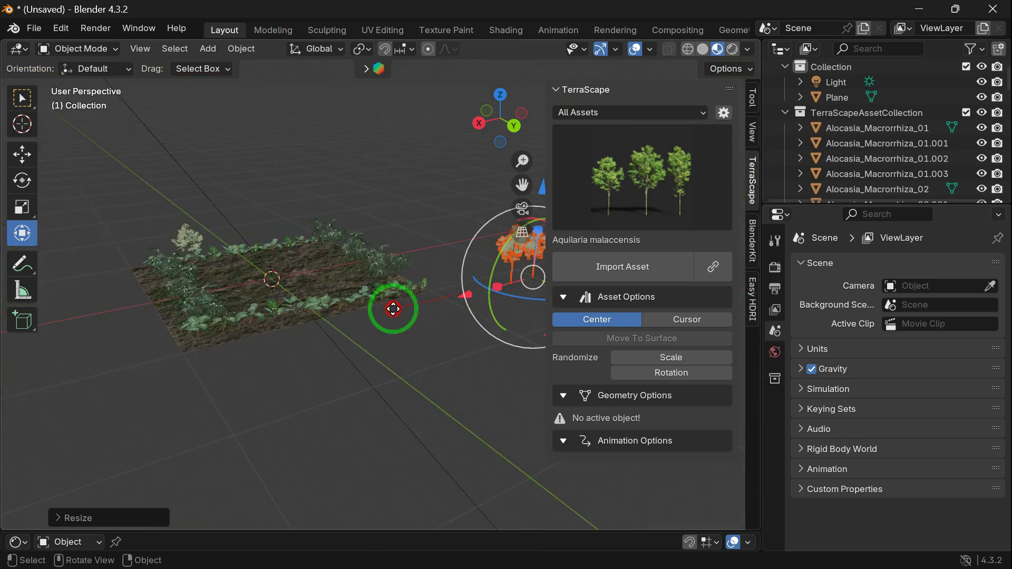
{"action": "left_click_drag", "start_coordinate": [300, 316], "coordinate": [335, 321]}
{"action": "middle_click_drag", "start_coordinate": [335, 322], "coordinate": [436, 327]}
{"action": "left_click_drag", "start_coordinate": [435, 327], "coordinate": [632, 354]}
{"action": "left_click_drag", "start_coordinate": [496, 119], "coordinate": [442, 218]}
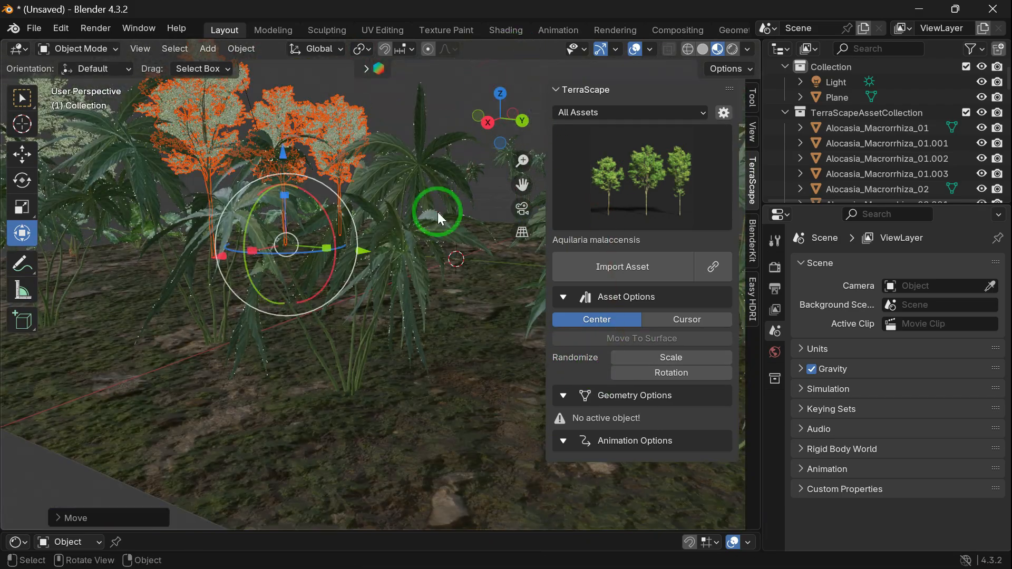
{"action": "left_click_drag", "start_coordinate": [474, 165], "coordinate": [305, 186]}
{"action": "key", "text": "s"}
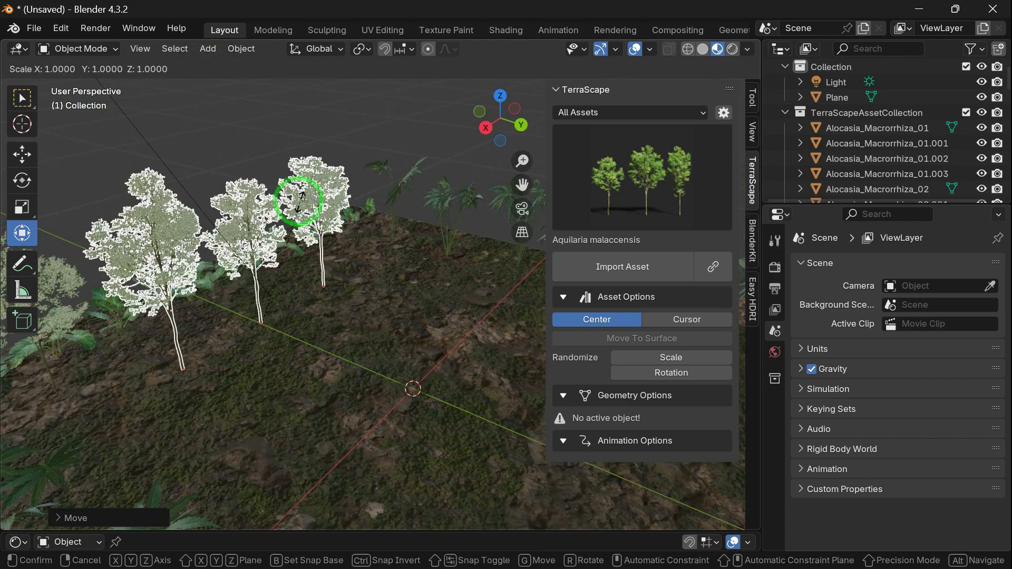
{"action": "left_click", "coordinate": [299, 190]}
{"action": "scroll", "coordinate": [337, 189], "scroll_direction": "down", "scroll_amount": 6}
Step: Move the other group of three Aquilaria trees towards the terrain and scale it down uniformly
{"action": "left_click_drag", "start_coordinate": [504, 125], "coordinate": [485, 108]}
{"action": "scroll", "coordinate": [452, 188], "scroll_direction": "down", "scroll_amount": 8}
{"action": "left_click_drag", "start_coordinate": [61, 342], "coordinate": [149, 405]}
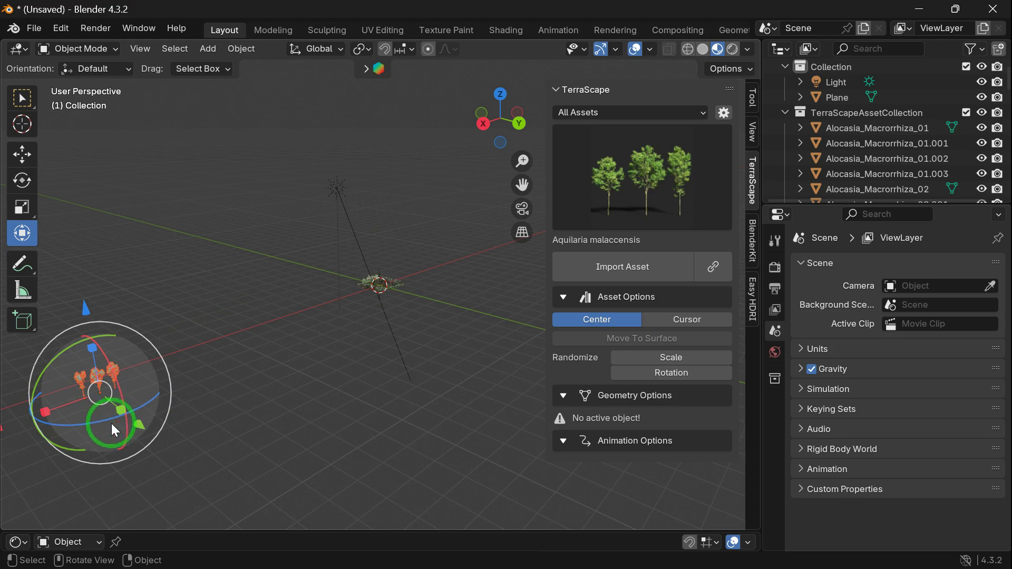
{"action": "scroll", "coordinate": [74, 408], "scroll_direction": "down", "scroll_amount": 1}
{"action": "left_click_drag", "start_coordinate": [67, 406], "coordinate": [311, 312]}
{"action": "scroll", "coordinate": [367, 369], "scroll_direction": "up", "scroll_amount": 14}
{"action": "left_click_drag", "start_coordinate": [522, 185], "coordinate": [393, 231]}
{"action": "key", "text": "s"}
{"action": "left_click", "coordinate": [418, 271]}
Step: Place the second Aquilaria group near the terrain's positive Y edge, scale it to about 0.8 and deselect it
{"action": "left_click_drag", "start_coordinate": [527, 124], "coordinate": [497, 233]}
{"action": "key", "text": "n"}
{"action": "left_click_drag", "start_coordinate": [623, 371], "coordinate": [388, 410]}
{"action": "key", "text": "s"}
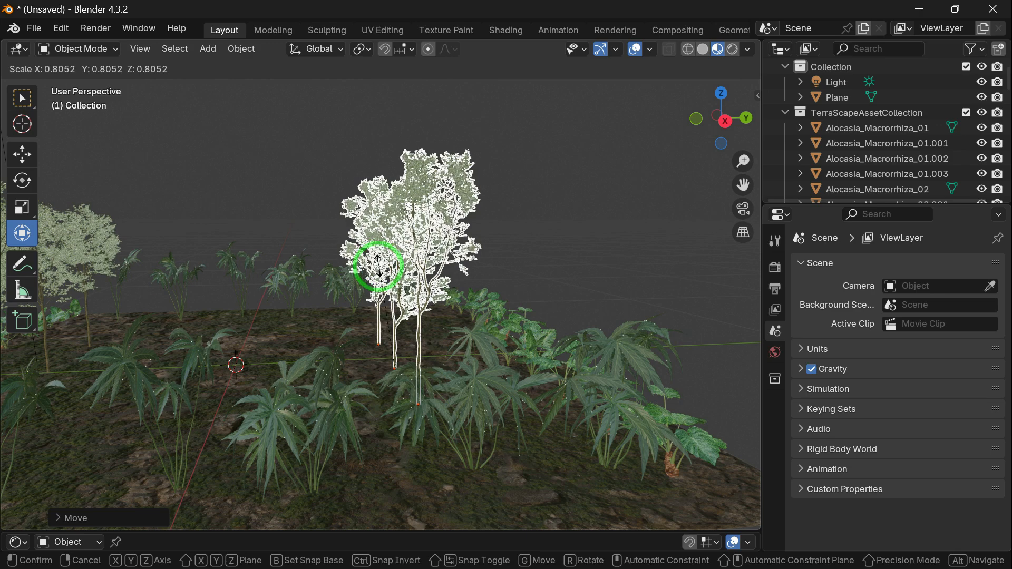
{"action": "left_click", "coordinate": [378, 266]}
{"action": "left_click", "coordinate": [668, 199]}
{"action": "mouse_move", "coordinate": [697, 119]}
{"action": "left_mouse_down"}
{"action": "mouse_move", "coordinate": [707, 151]}
{"action": "mouse_move", "coordinate": [705, 133]}
{"action": "left_mouse_up"}
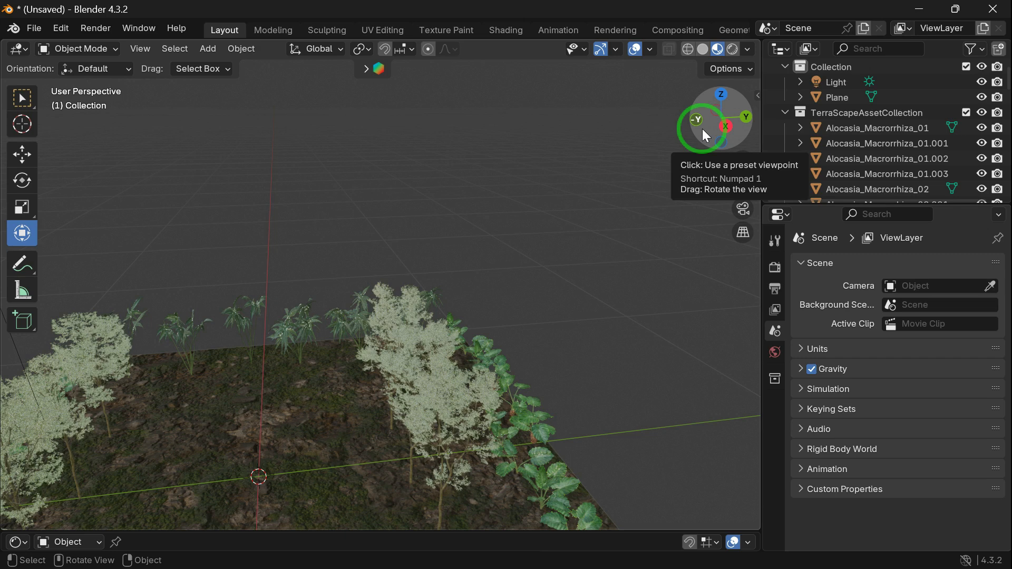
{"action": "left_click_drag", "start_coordinate": [716, 140], "coordinate": [718, 158]}
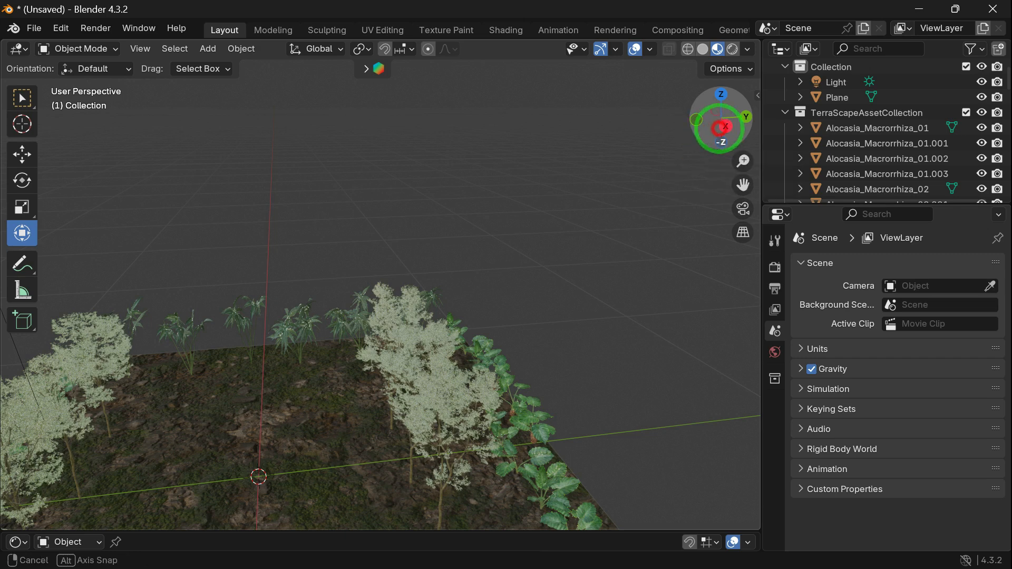
{"action": "left_click_drag", "start_coordinate": [727, 103], "coordinate": [624, 178]}
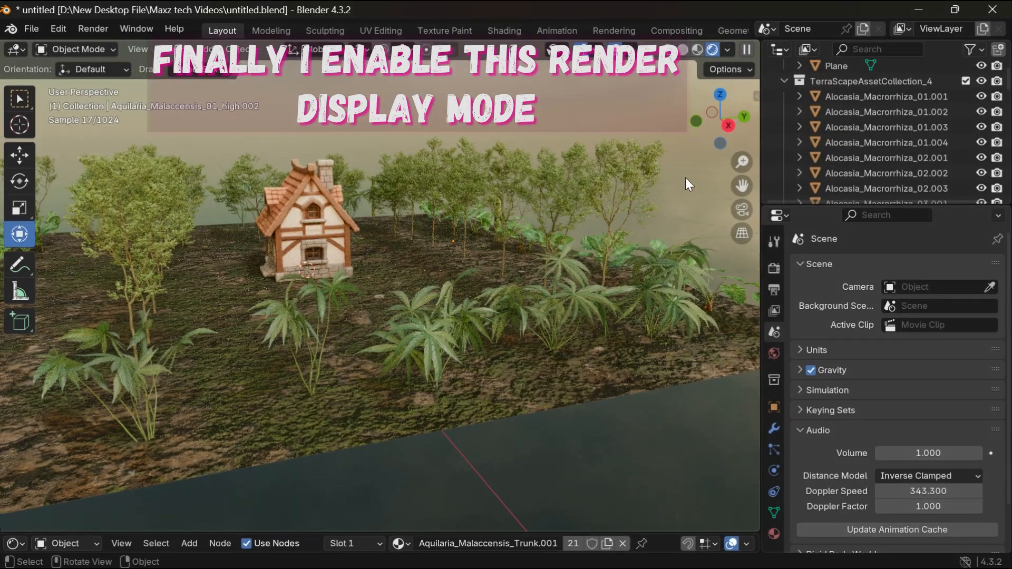
Step: Inspect the house and surrounding vegetation in the rendered viewport, and switch the viewport shading to Material Preview
{"action": "scroll", "coordinate": [496, 317], "scroll_direction": "up", "scroll_amount": 5}
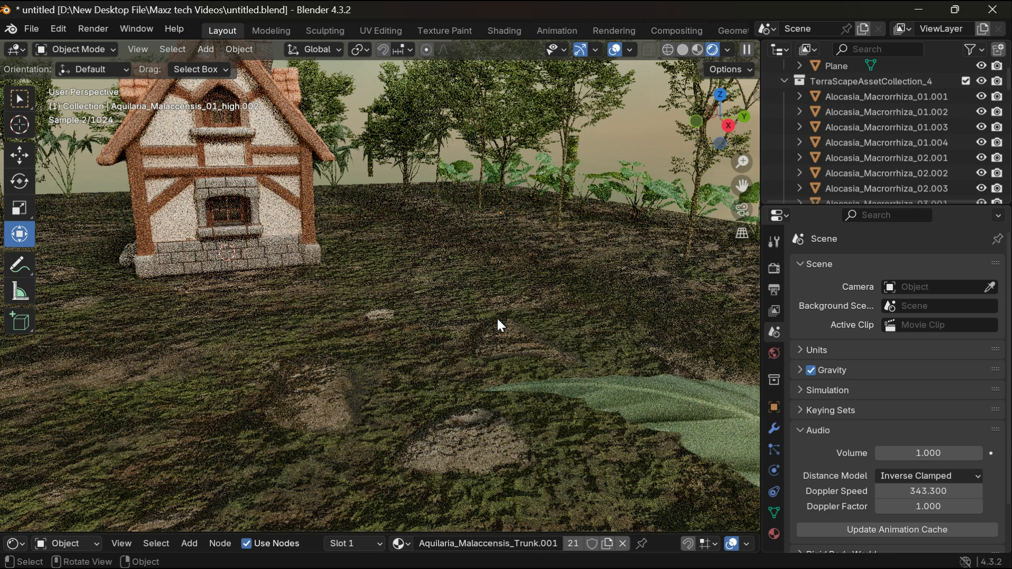
{"action": "left_click_drag", "start_coordinate": [742, 185], "coordinate": [544, 241]}
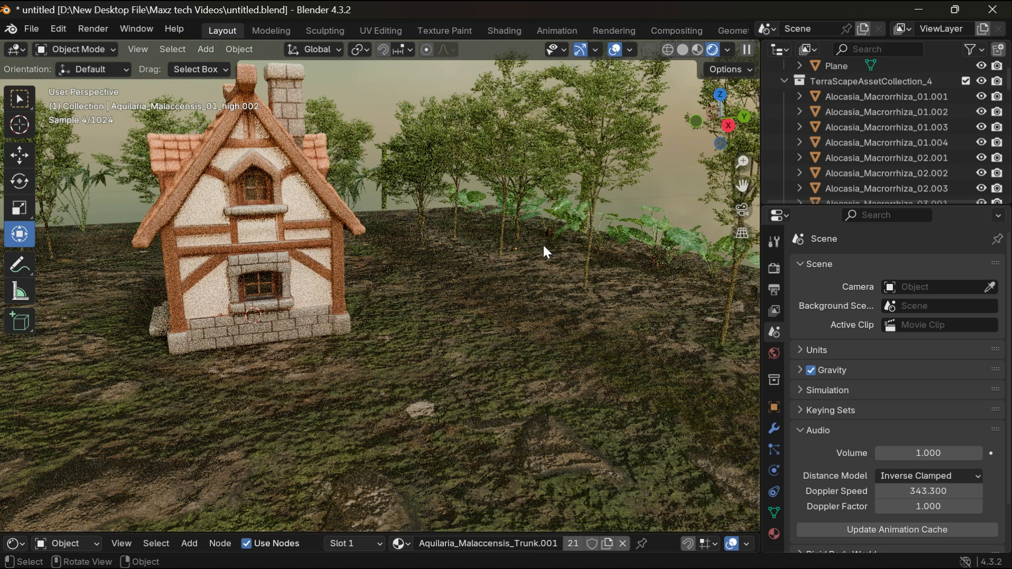
{"action": "scroll", "coordinate": [543, 246], "scroll_direction": "down", "scroll_amount": 4}
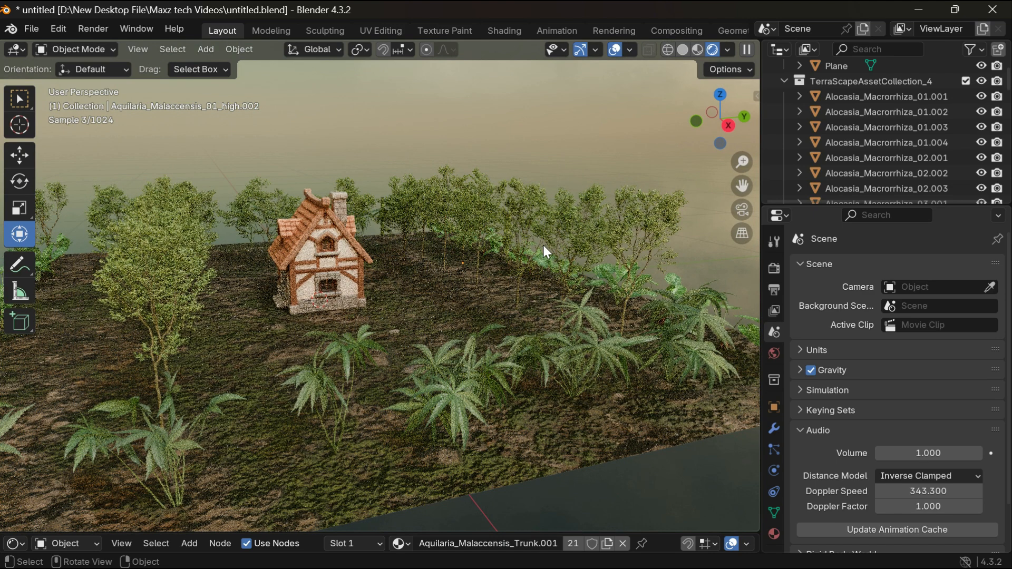
{"action": "left_click", "coordinate": [697, 51]}
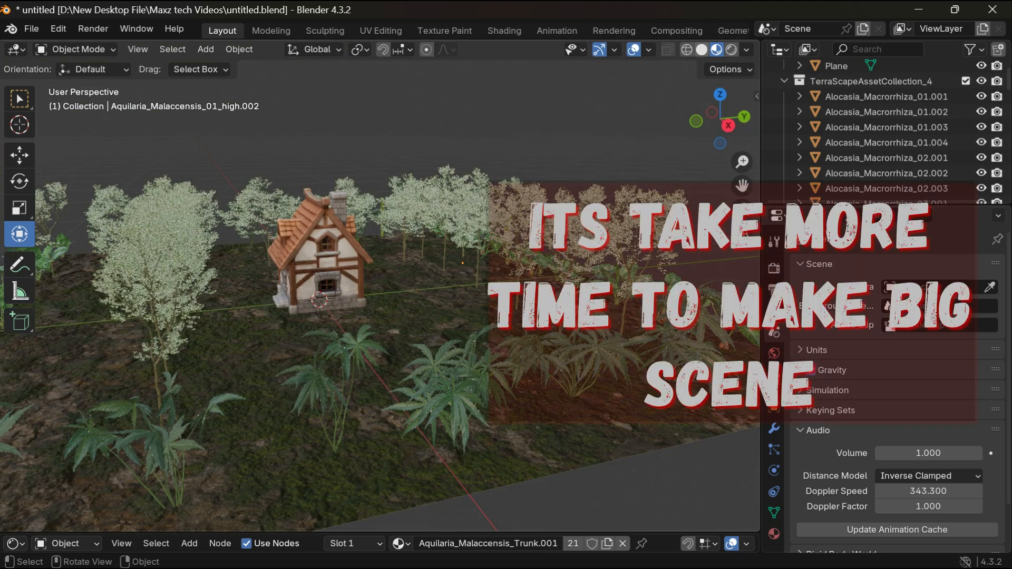